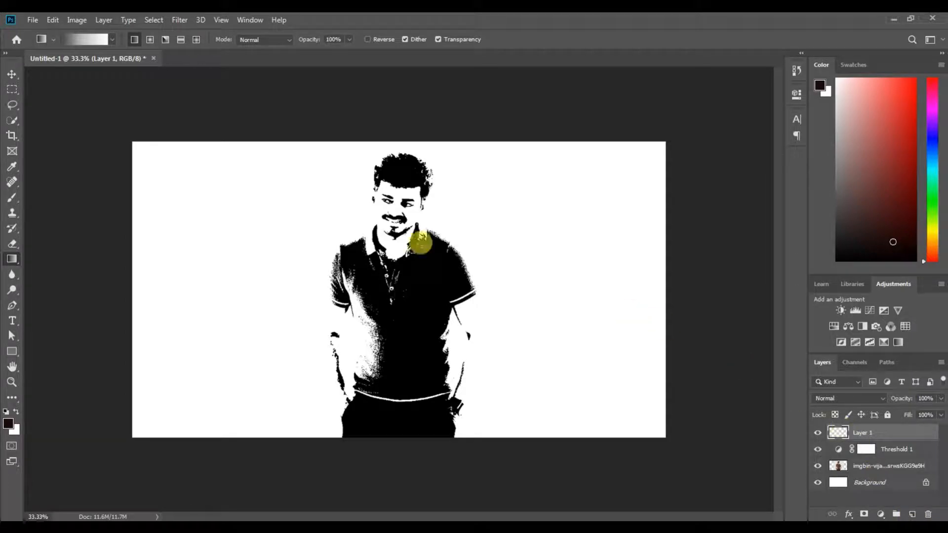
# Step: Choose the Brush tool and set the foreground colour to muted red #9a4a4a
pyautogui.click(10, 197)
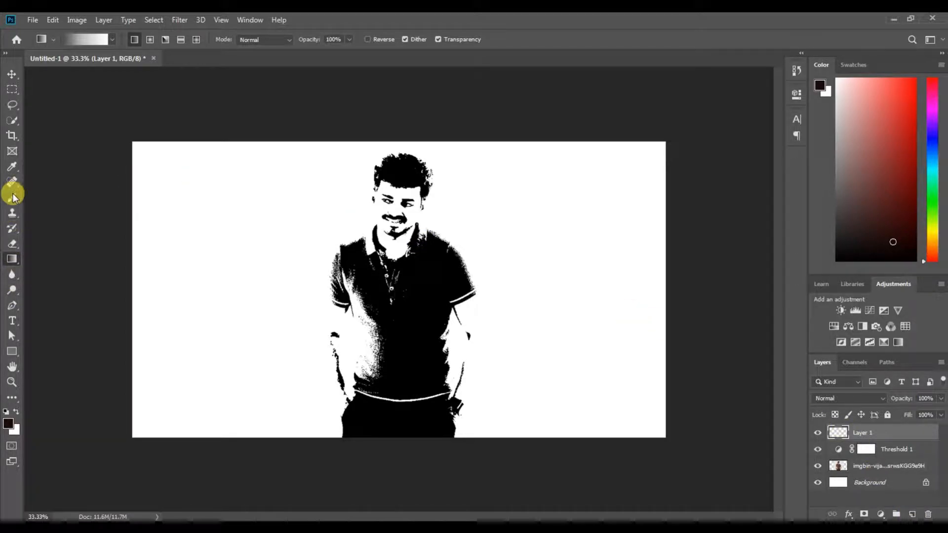
pyautogui.click(9, 420)
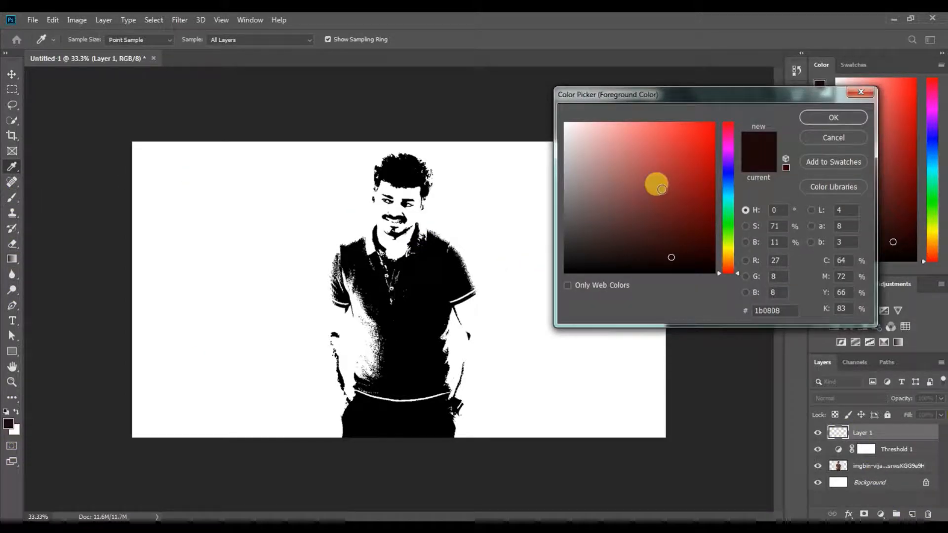
pyautogui.moveTo(656, 184)
pyautogui.mouseDown()
pyautogui.moveTo(669, 153)
pyautogui.moveTo(630, 157)
pyautogui.moveTo(649, 180)
pyautogui.moveTo(642, 182)
pyautogui.moveTo(673, 171)
pyautogui.mouseUp()
pyautogui.click(831, 117)
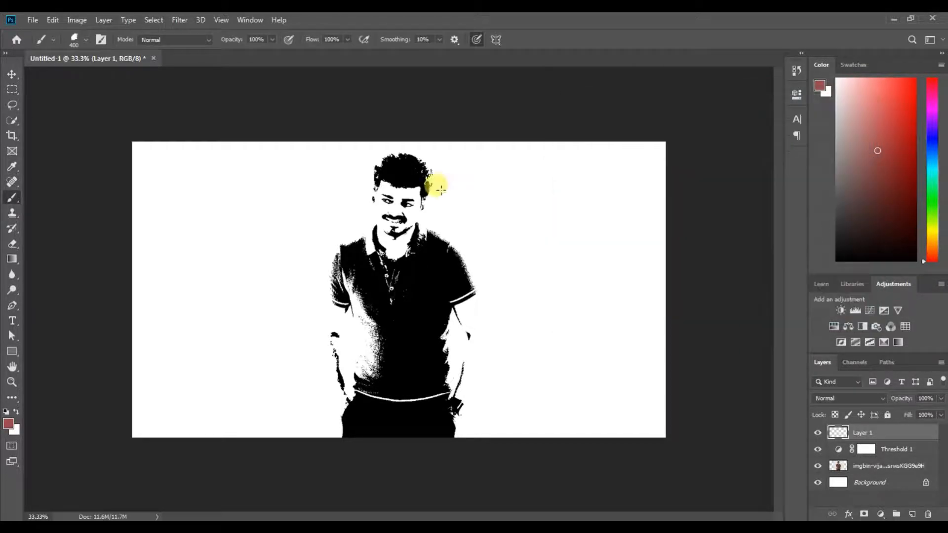
# Step: Set up a hard round 123 px brush without Shape Dynamics, Scattering or Smoothing, and paint a diagonal muted red stroke across the forehead on Layer 1
pyautogui.click(77, 41)
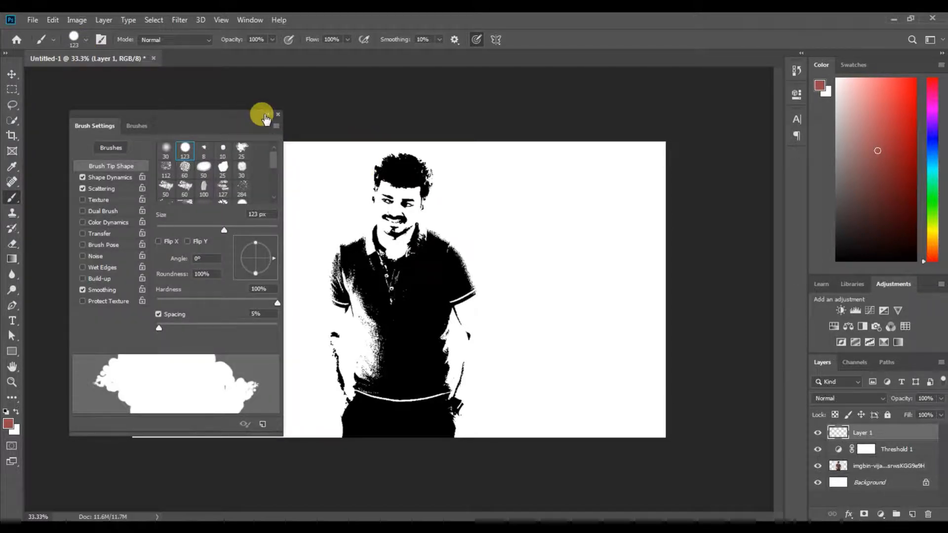
pyautogui.click(83, 189)
pyautogui.click(83, 188)
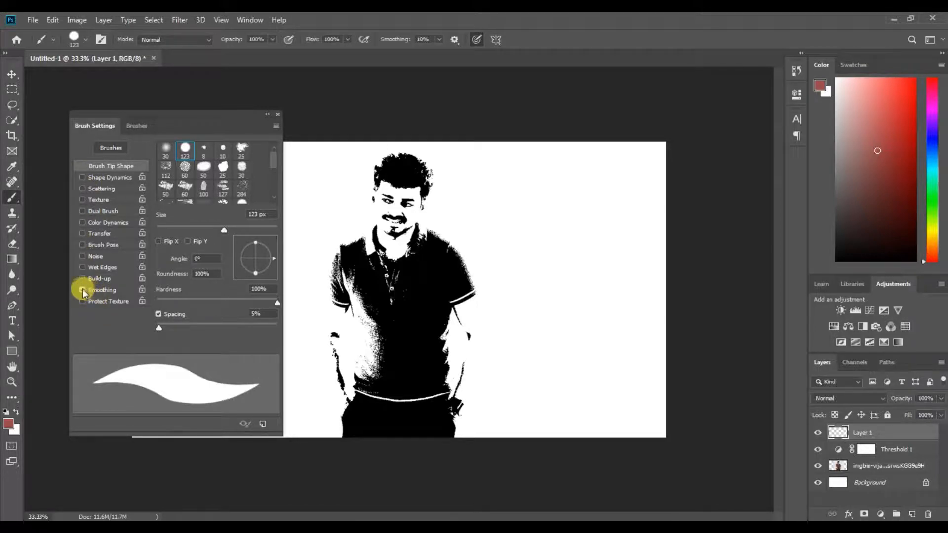
pyautogui.doubleClick(257, 120)
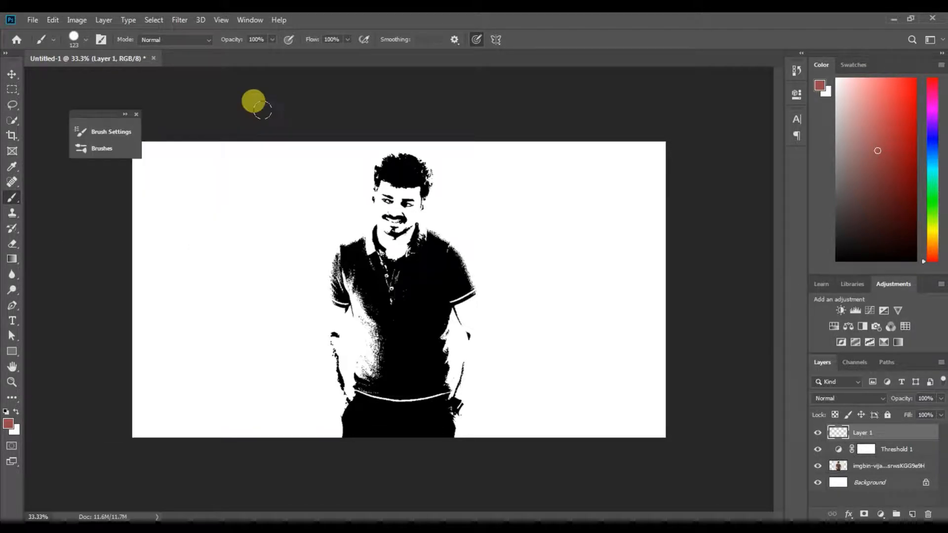
pyautogui.moveTo(373, 166); pyautogui.dragTo(429, 193)
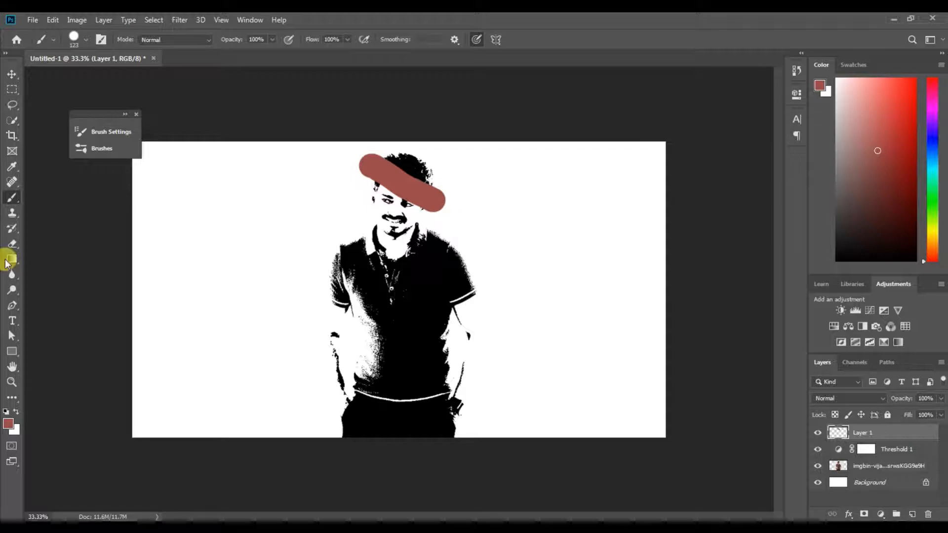
# Step: Set the foreground colour to green #109c06 and paint a diagonal stroke across the face just below the muted red one
pyautogui.click(8, 423)
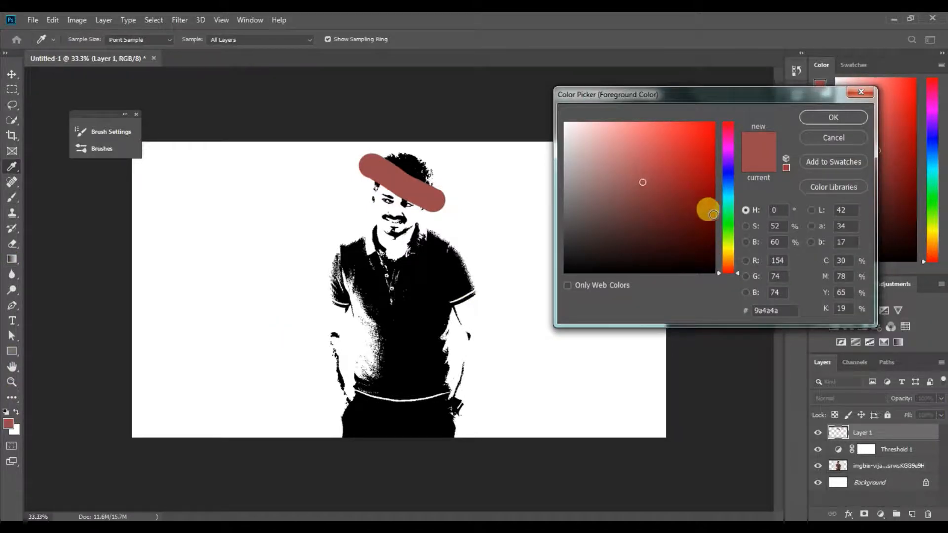
pyautogui.click(704, 223)
pyautogui.click(728, 228)
pyautogui.click(705, 177)
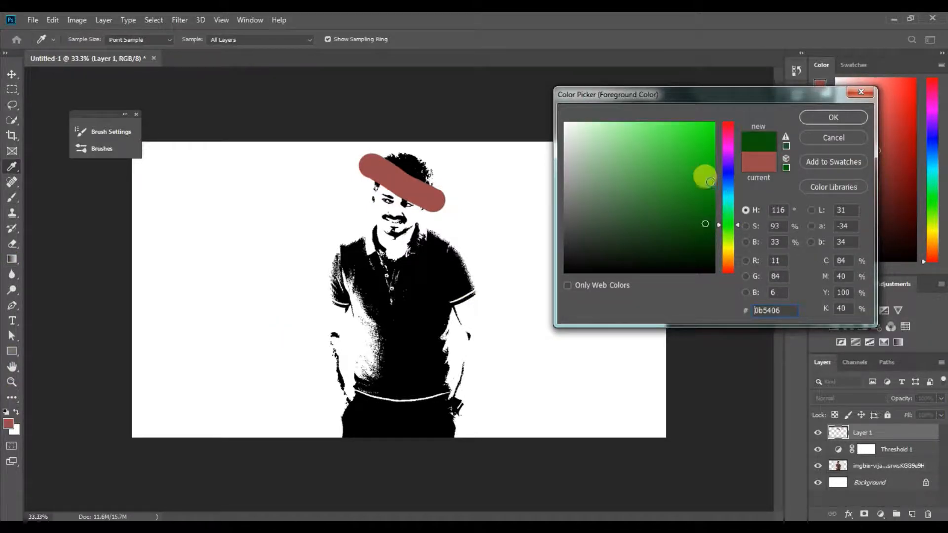
pyautogui.click(831, 116)
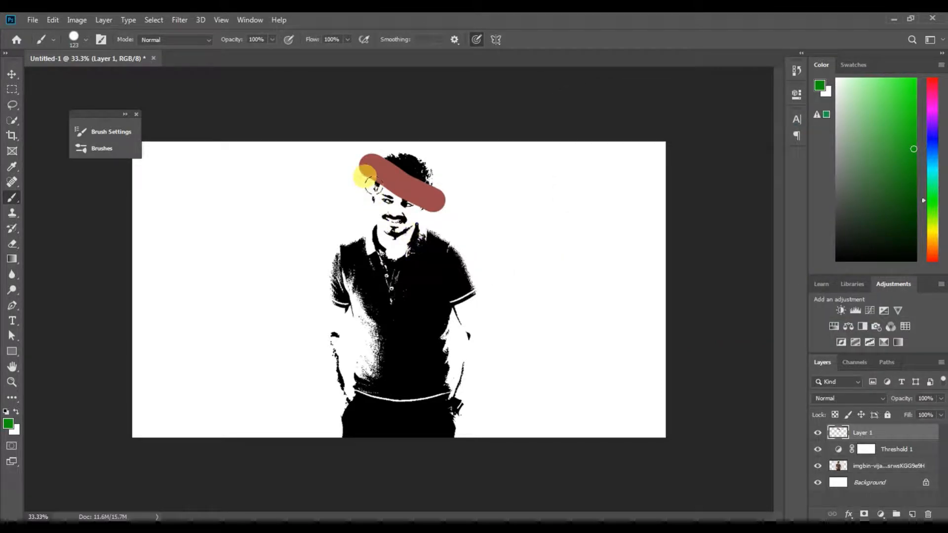
pyautogui.moveTo(372, 190); pyautogui.dragTo(419, 204)
# Step: Switch the foreground colour to purple and paint a diagonal stroke over the top of the hair
pyautogui.click(8, 423)
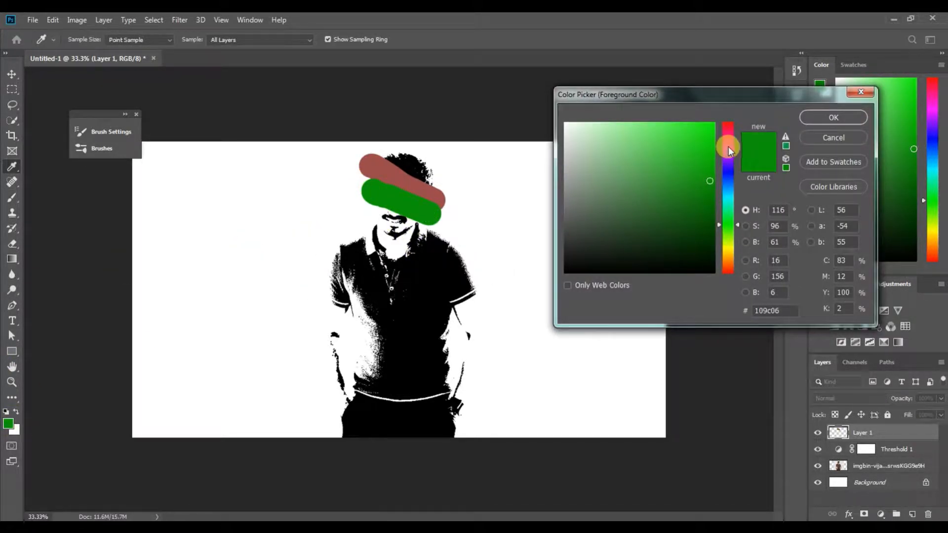
pyautogui.click(728, 147)
pyautogui.click(840, 118)
pyautogui.moveTo(378, 147); pyautogui.dragTo(432, 170)
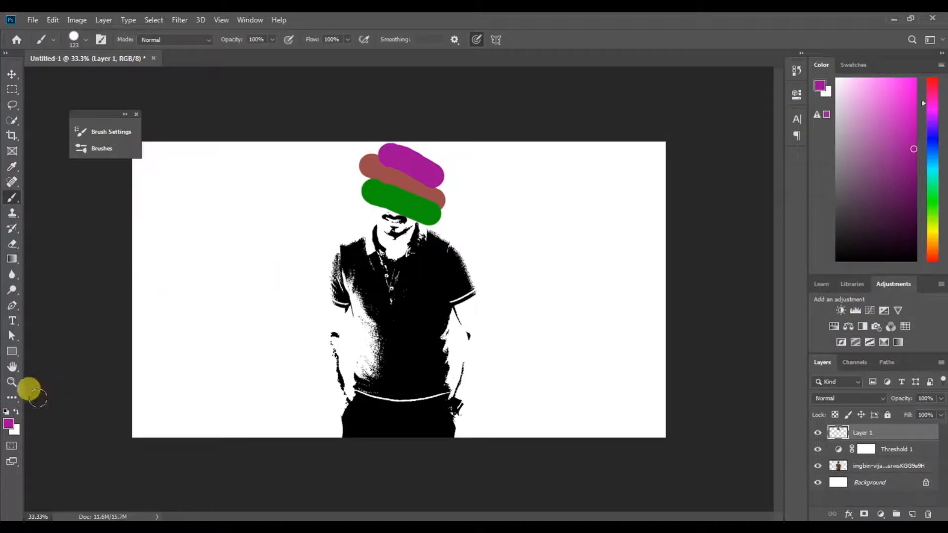
# Step: Switch the foreground colour to light blue and paint a diagonal stroke over the mouth and chin, below the green one
pyautogui.click(8, 423)
pyautogui.click(727, 235)
pyautogui.click(734, 198)
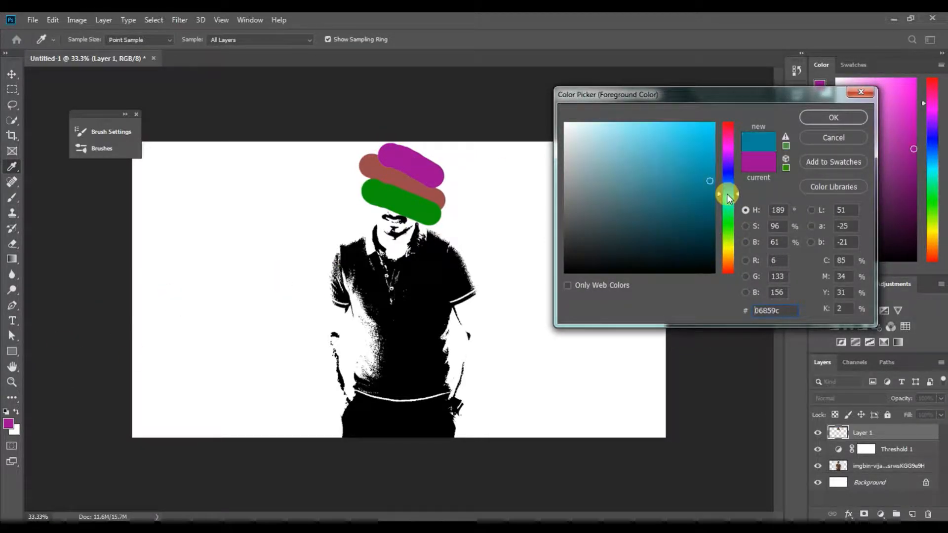
pyautogui.click(834, 117)
pyautogui.moveTo(375, 211); pyautogui.dragTo(417, 223)
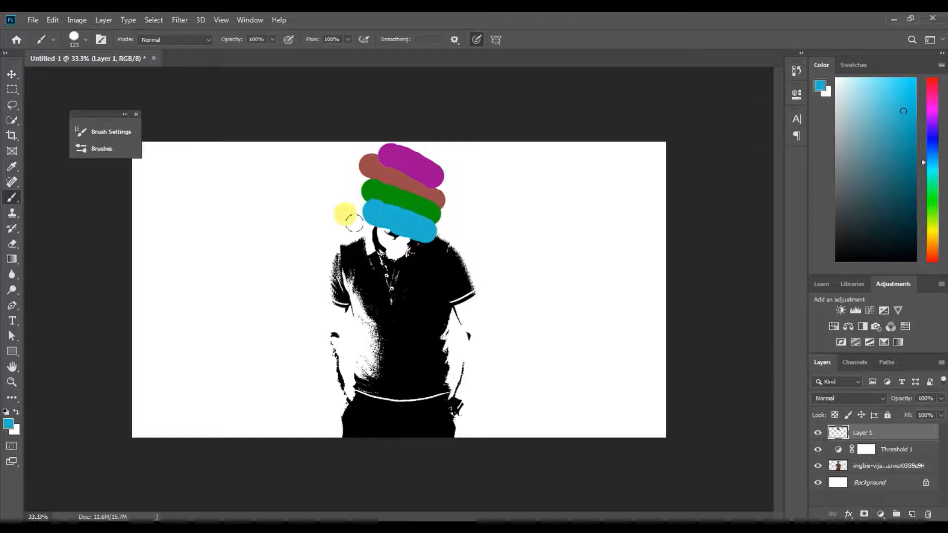
pyautogui.click(8, 423)
pyautogui.click(727, 183)
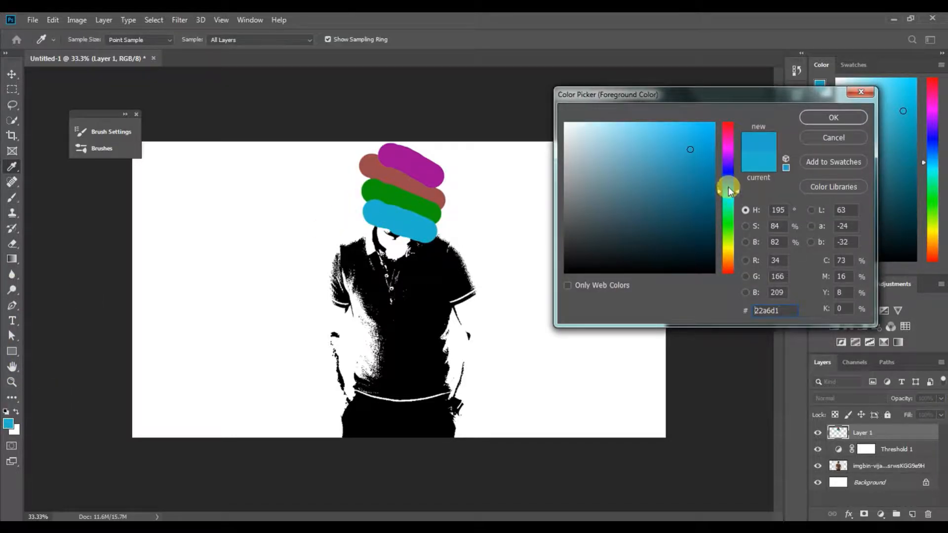
pyautogui.click(834, 117)
# Step: Change the foreground colour to golden yellow and paint a diagonal stroke from the neck down across the shirt's right shoulder
pyautogui.click(7, 423)
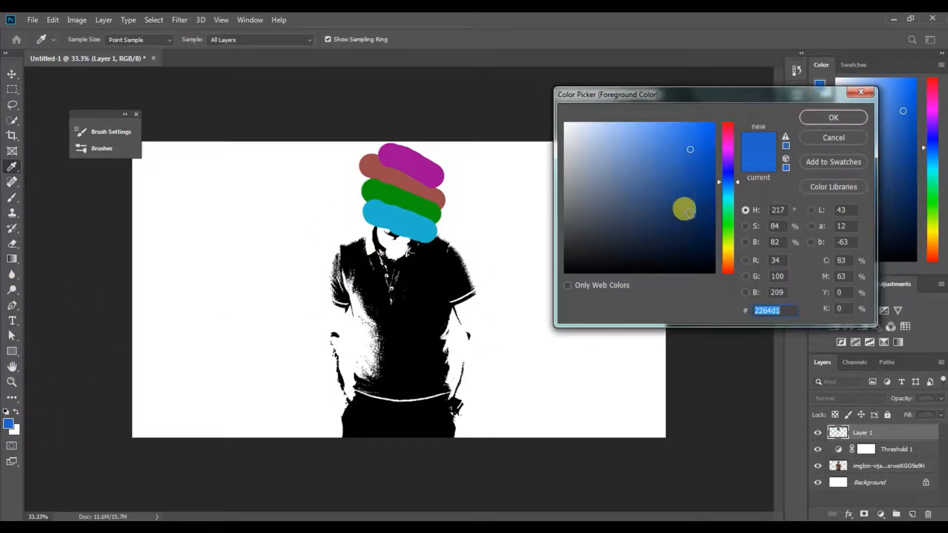
pyautogui.click(726, 161)
pyautogui.click(726, 263)
pyautogui.click(727, 251)
pyautogui.click(820, 120)
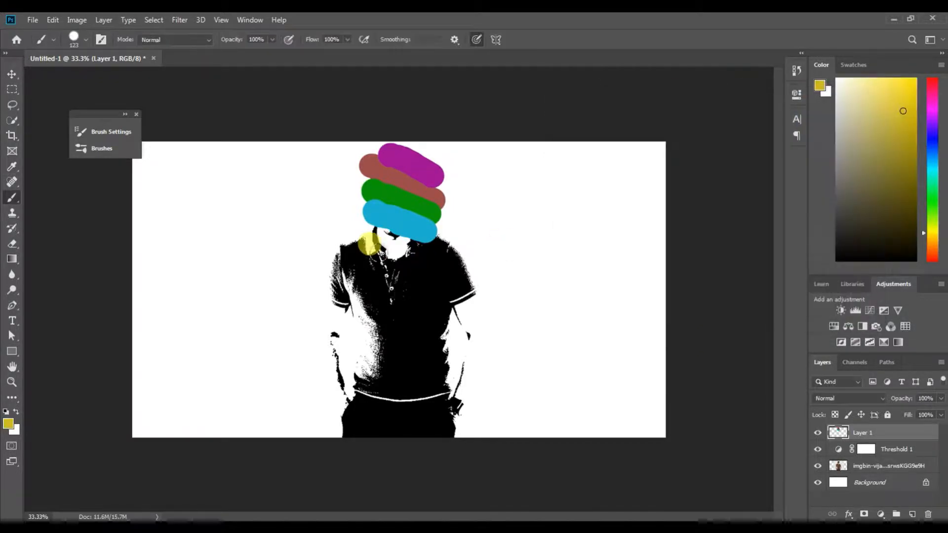
pyautogui.moveTo(361, 232); pyautogui.dragTo(479, 269)
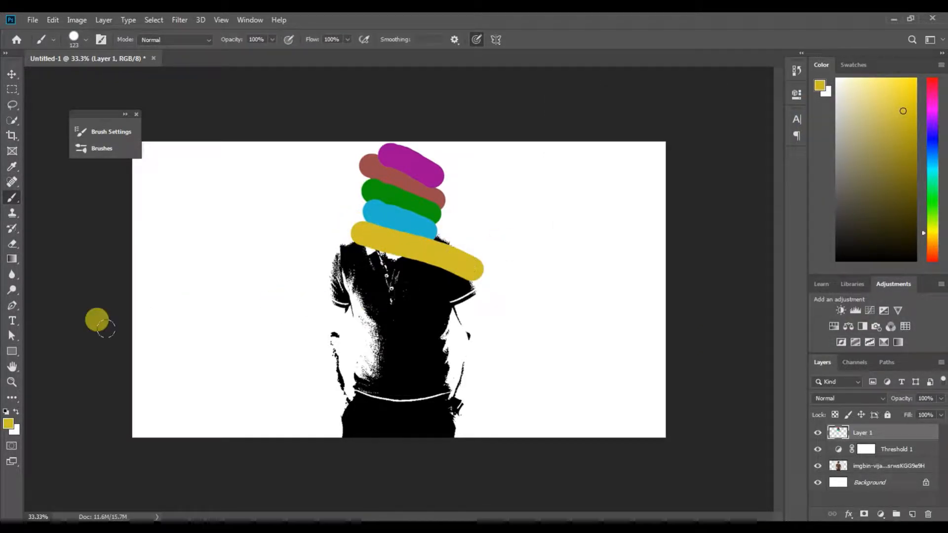
# Step: Return the foreground colour to light blue and lengthen the right end of the light blue stripe
pyautogui.click(8, 423)
pyautogui.click(728, 198)
pyautogui.click(833, 117)
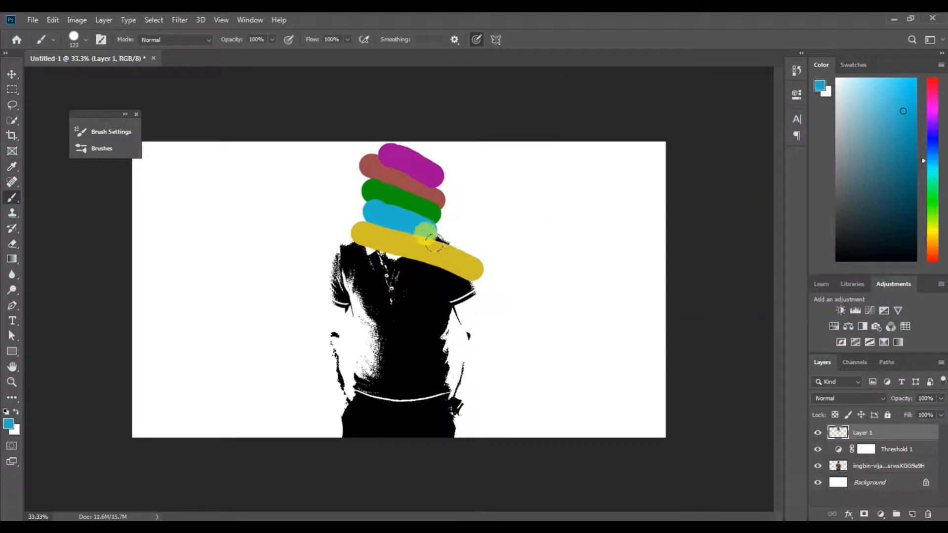
pyautogui.moveTo(429, 227); pyautogui.dragTo(441, 236)
# Step: Change the foreground colour to teal and paint a diagonal stripe across both shoulders below the yellow one
pyautogui.click(8, 423)
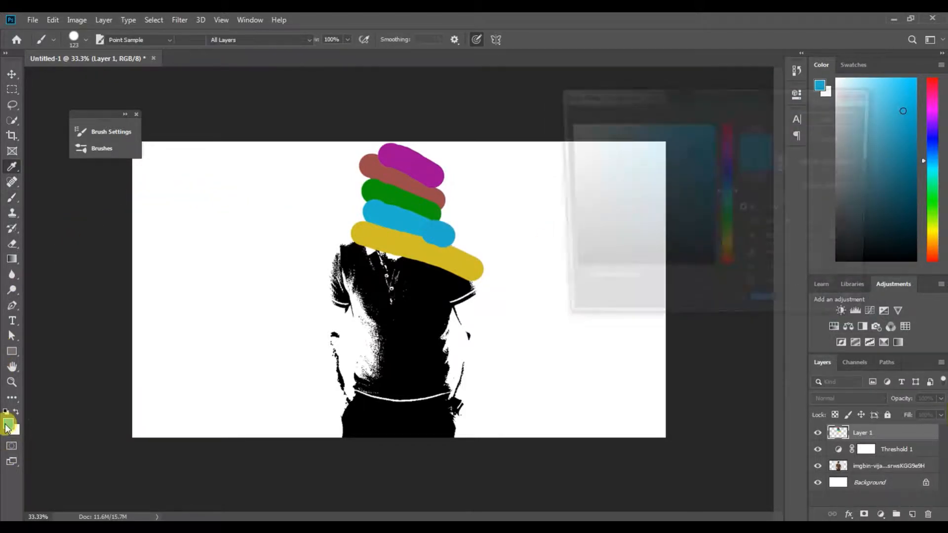
pyautogui.click(728, 207)
pyautogui.click(833, 117)
pyautogui.moveTo(341, 247); pyautogui.dragTo(478, 289)
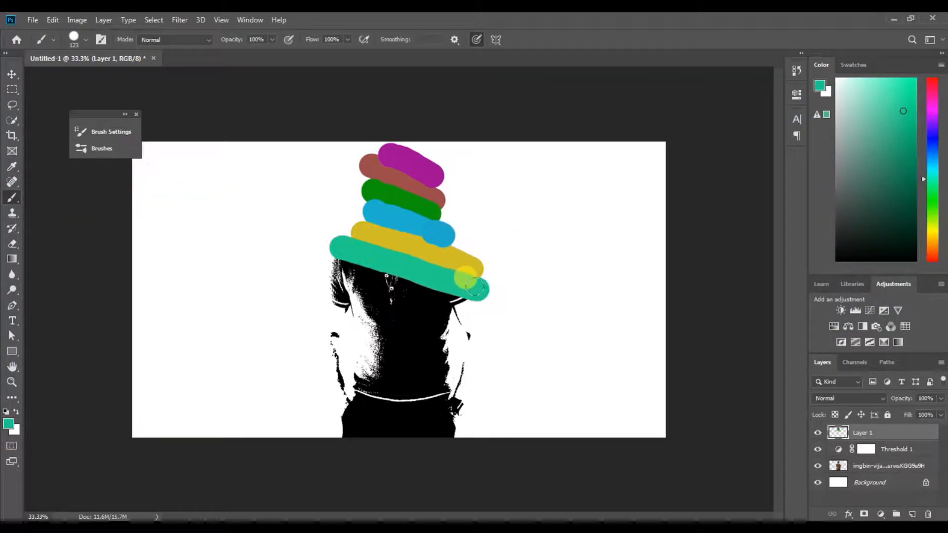
# Step: Set the foreground colour to bright green #22d133 and paint a diagonal stripe across the chest below the teal one
pyautogui.click(7, 423)
pyautogui.click(729, 218)
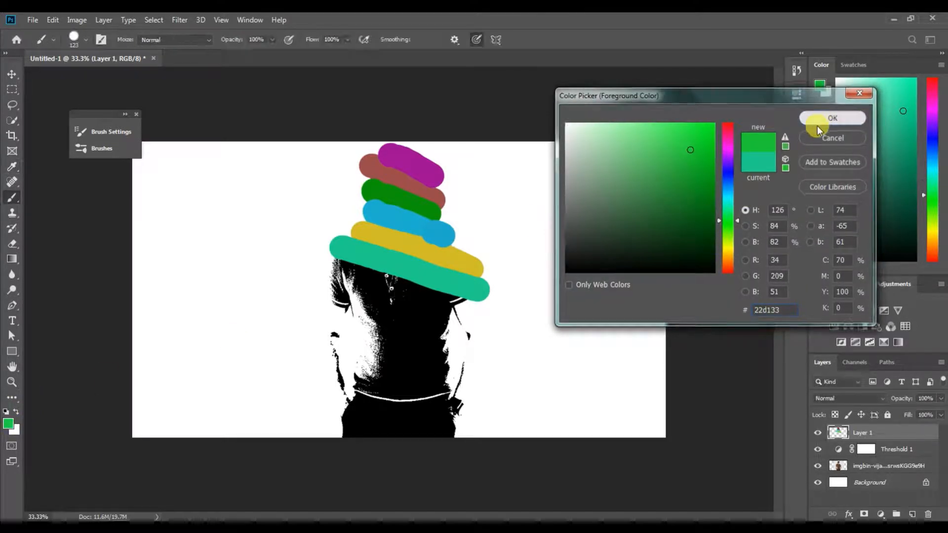
pyautogui.click(834, 117)
pyautogui.moveTo(326, 264); pyautogui.dragTo(483, 315)
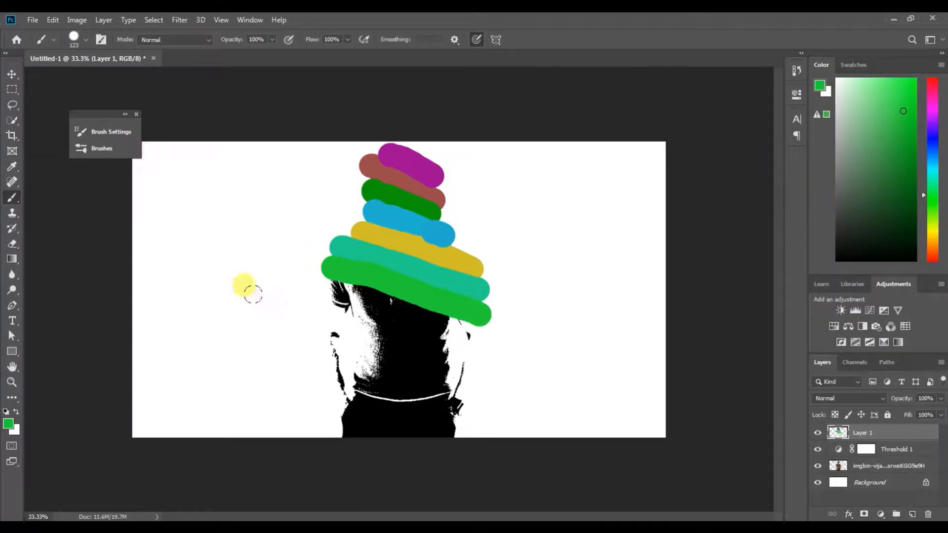
# Step: Set the foreground colour to orange #d15c22 and paint a diagonal stripe across the shirt below the bright green one
pyautogui.click(8, 423)
pyautogui.click(728, 207)
pyautogui.click(729, 263)
pyautogui.click(833, 117)
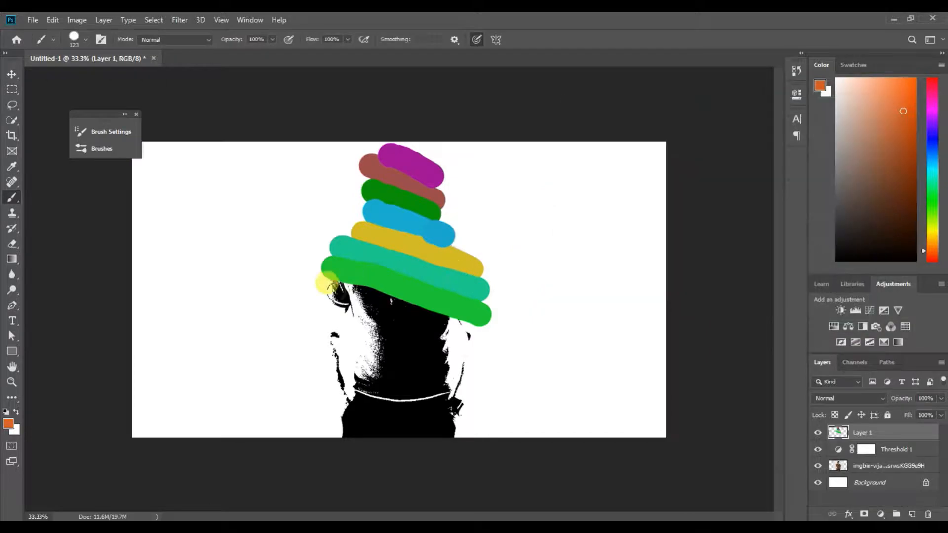
pyautogui.moveTo(329, 287)
pyautogui.mouseDown()
pyautogui.moveTo(447, 316)
pyautogui.moveTo(481, 337)
pyautogui.mouseUp()
# Step: Set the foreground colour to red-orange #d14722 and paint a diagonal stripe directly below the orange one
pyautogui.click(7, 423)
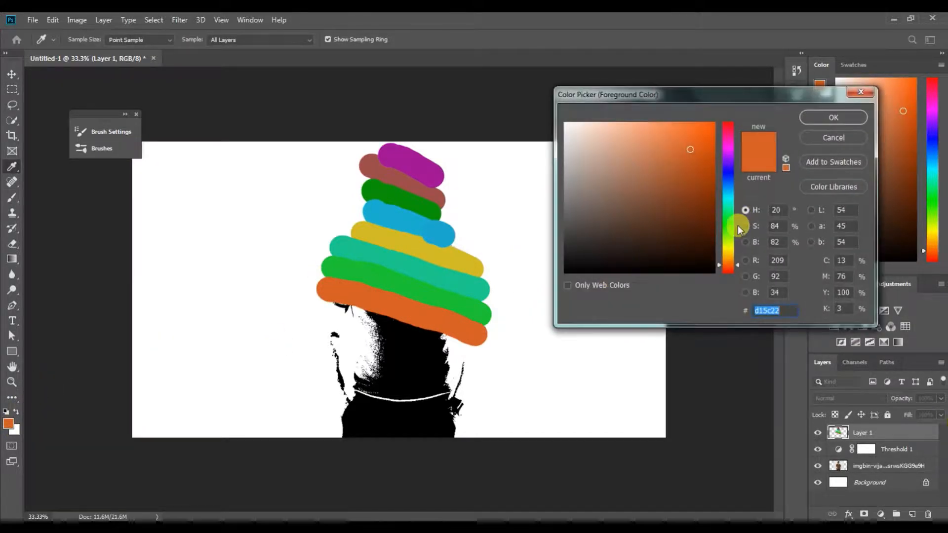
pyautogui.click(729, 259)
pyautogui.click(834, 117)
pyautogui.moveTo(320, 308); pyautogui.dragTo(468, 353)
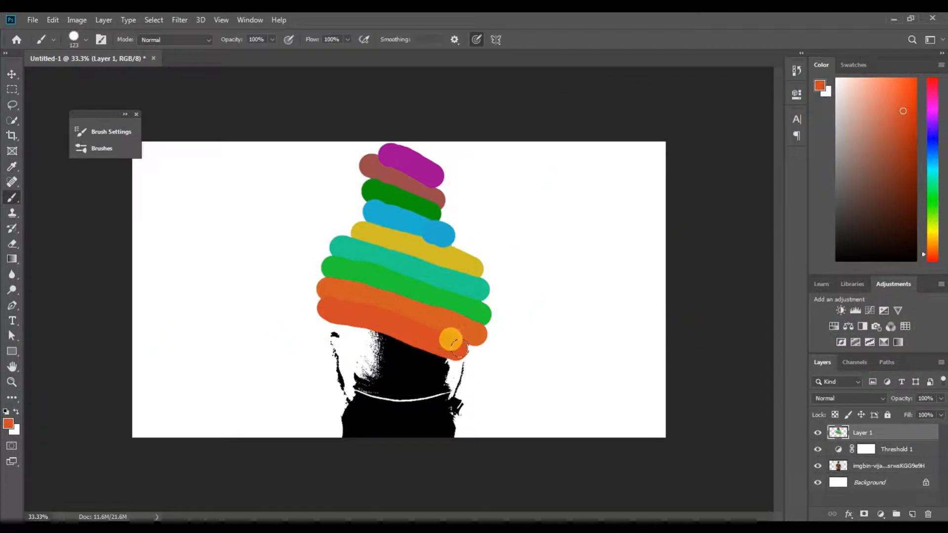
# Step: Shift the foreground hue closer to red and paint a diagonal stripe across the shirt below the red-orange one
pyautogui.click(8, 423)
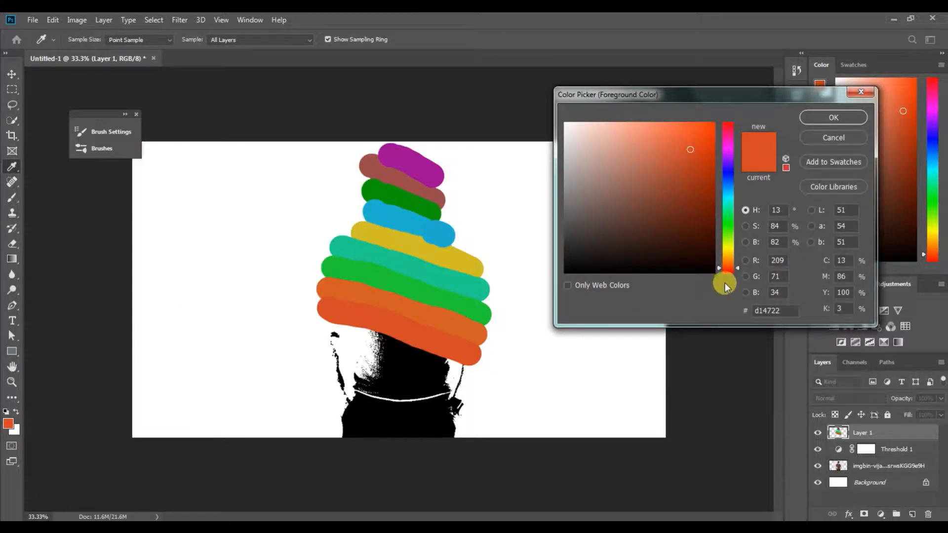
pyautogui.click(728, 270)
pyautogui.moveTo(314, 318); pyautogui.dragTo(462, 368)
# Step: Change the foreground colour to yellow-green and paint a diagonal stripe across the lower shirt, below the red one
pyautogui.click(8, 423)
pyautogui.moveTo(735, 217); pyautogui.dragTo(735, 246)
pyautogui.click(802, 121)
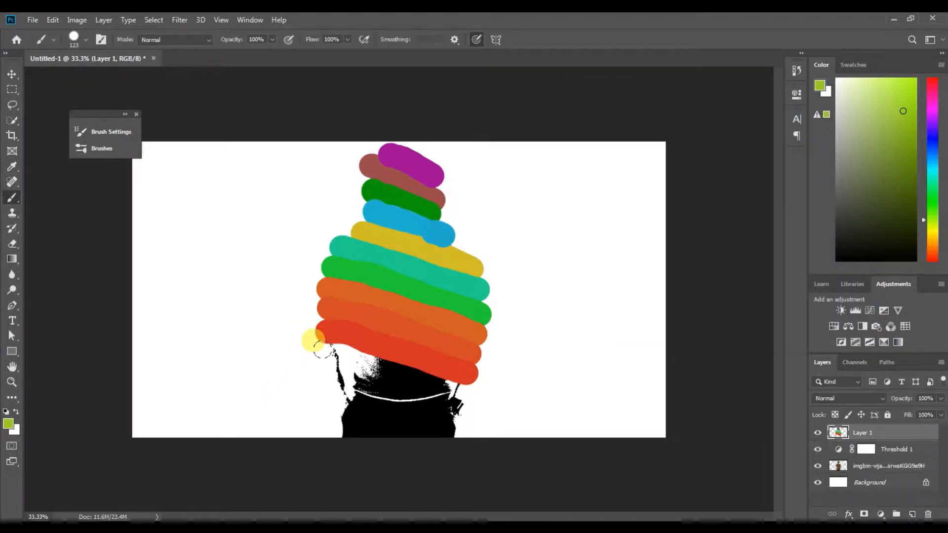
pyautogui.moveTo(314, 341); pyautogui.dragTo(482, 398)
# Step: Set the foreground colour to violet-blue #3f22d1 and paint a diagonal stripe over the shirt hem below the yellow-green one
pyautogui.click(5, 423)
pyautogui.moveTo(729, 243); pyautogui.dragTo(724, 170)
pyautogui.click(804, 119)
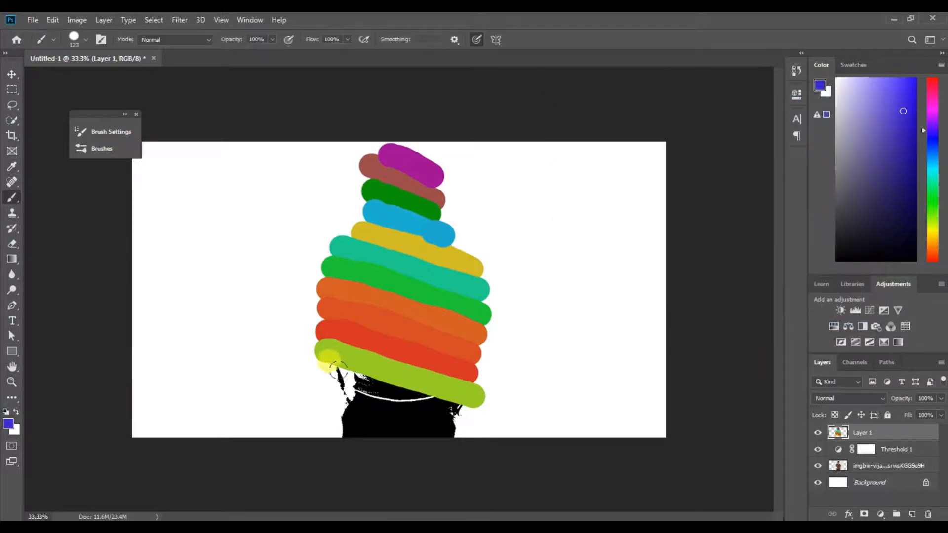
pyautogui.moveTo(326, 374); pyautogui.dragTo(478, 413)
# Step: Set the foreground colour to pink #d12260 and paint a diagonal stripe across the trousers below the violet-blue one
pyautogui.click(7, 423)
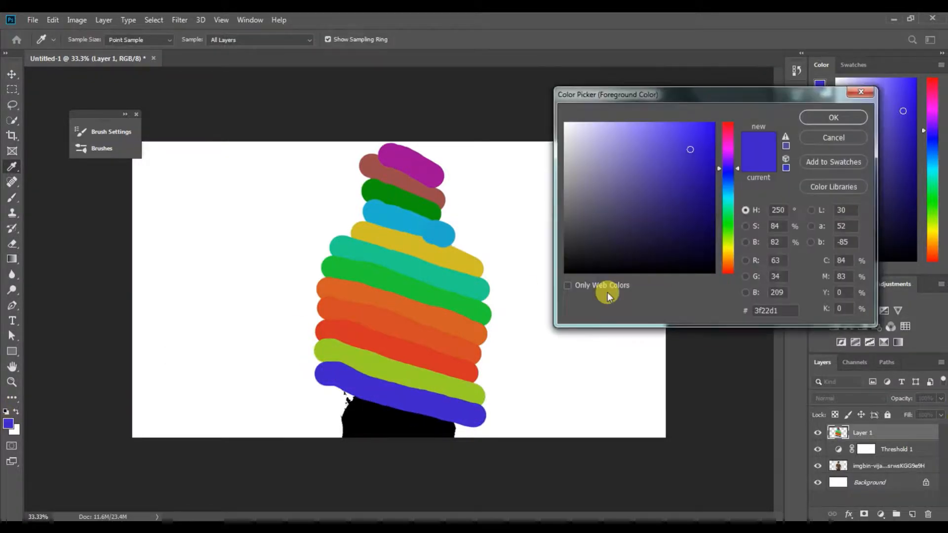
pyautogui.click(728, 226)
pyautogui.moveTo(728, 226)
pyautogui.mouseDown()
pyautogui.moveTo(739, 132)
pyautogui.moveTo(730, 134)
pyautogui.mouseUp()
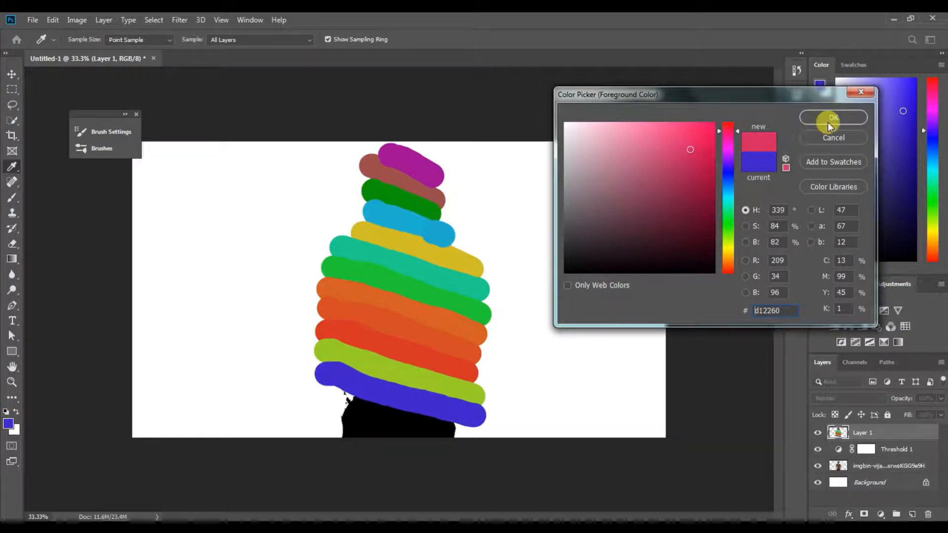
pyautogui.click(833, 117)
pyautogui.click(322, 381)
pyautogui.moveTo(322, 381); pyautogui.dragTo(481, 431)
# Step: Set the foreground colour to red #d12222 and paint over the remaining black trouser area at the canvas's bottom edge
pyautogui.click(7, 423)
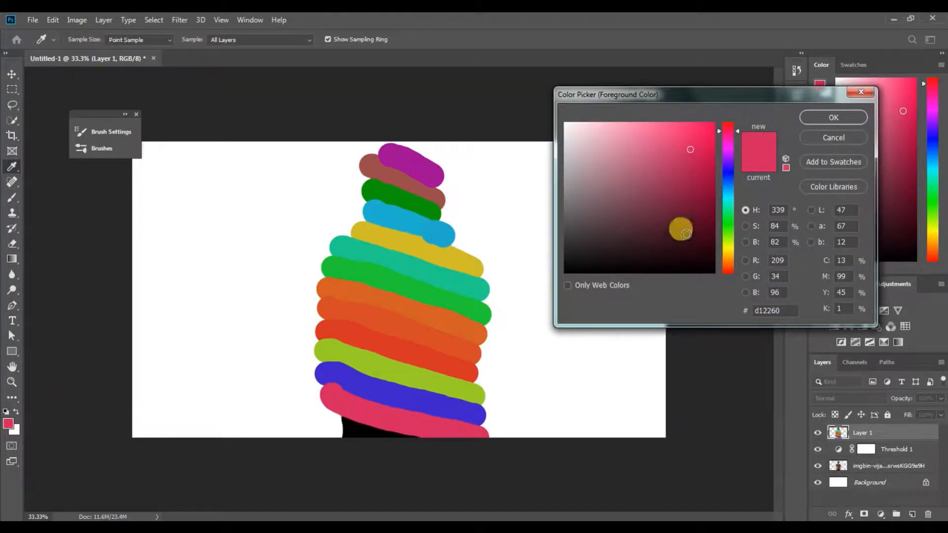
pyautogui.click(730, 127)
pyautogui.moveTo(730, 125); pyautogui.dragTo(733, 120)
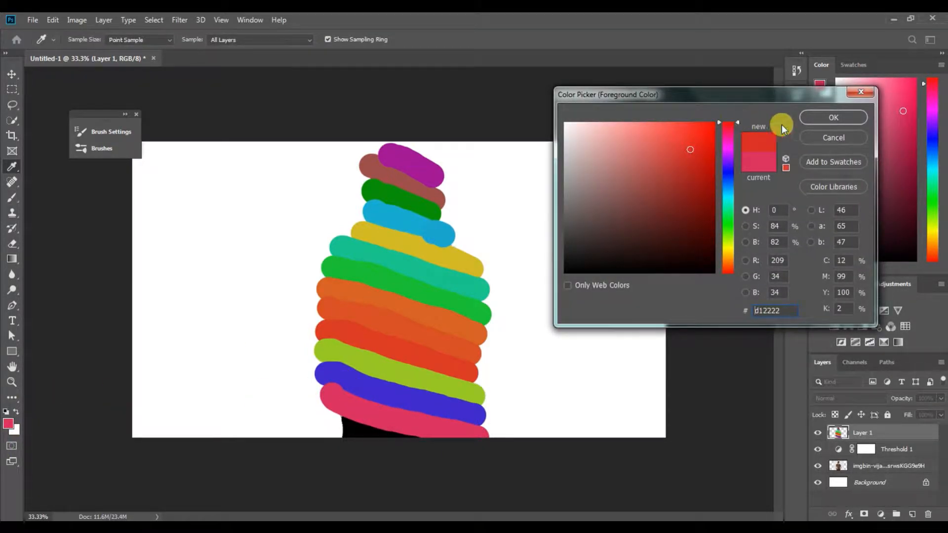
pyautogui.click(812, 125)
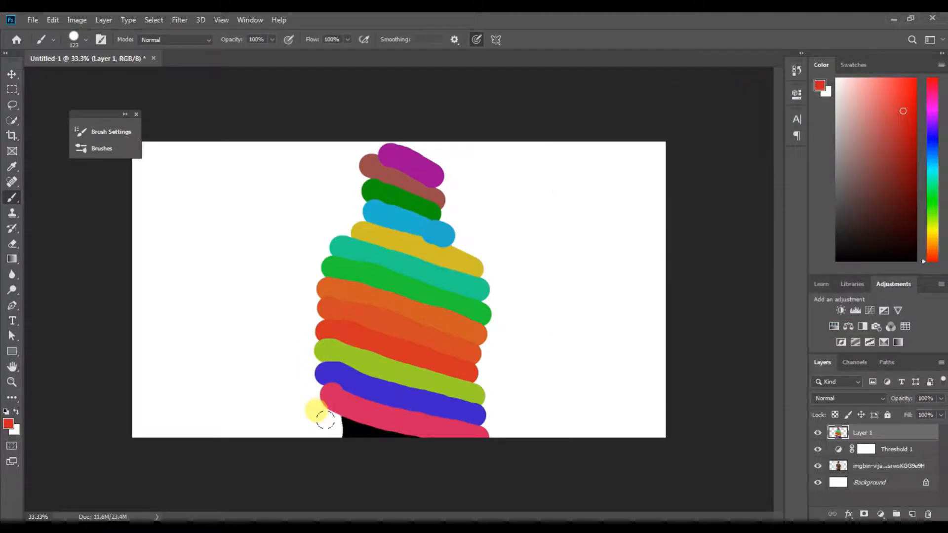
pyautogui.moveTo(334, 424)
pyautogui.mouseDown()
pyautogui.moveTo(450, 456)
pyautogui.moveTo(370, 423)
pyautogui.mouseUp()
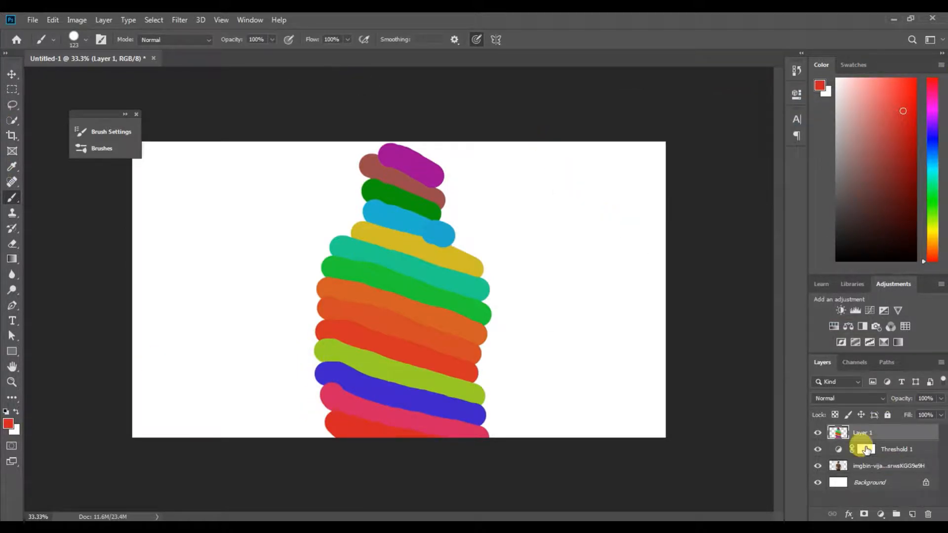
# Step: Set the blending mode of the painted stripes layer, Layer 1, to Screen
pyautogui.click(863, 399)
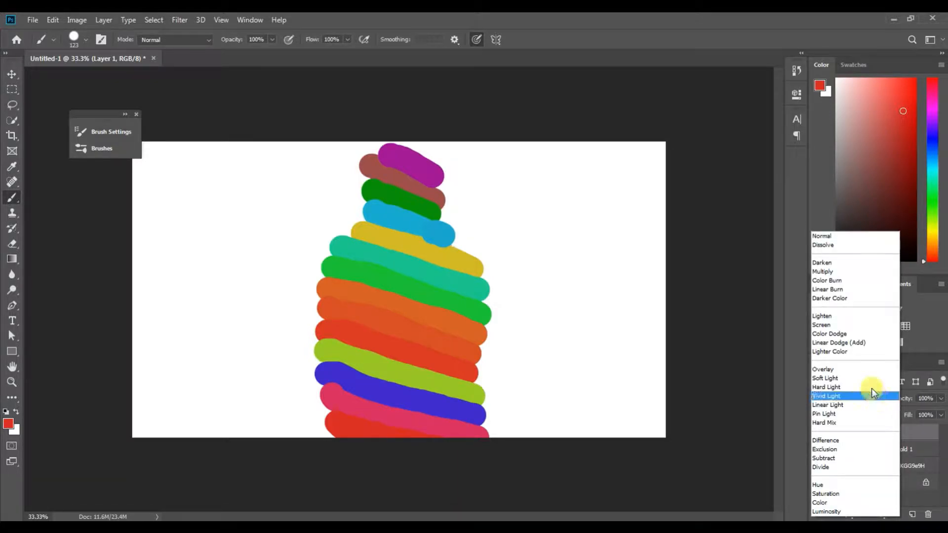
pyautogui.click(850, 327)
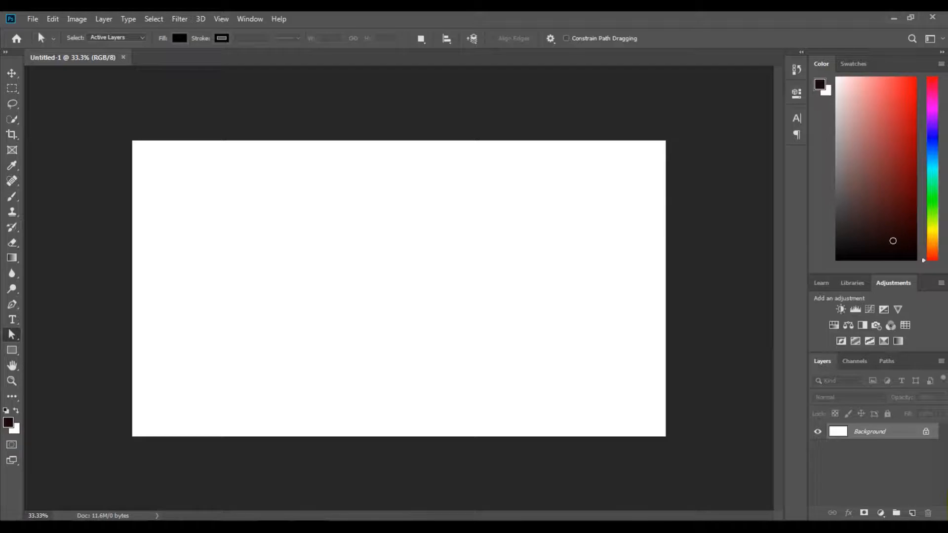
# Step: Place the image-folder photo of the man in the grey polo shirt on the blank canvas and rasterize its layer
pyautogui.click(70, 527)
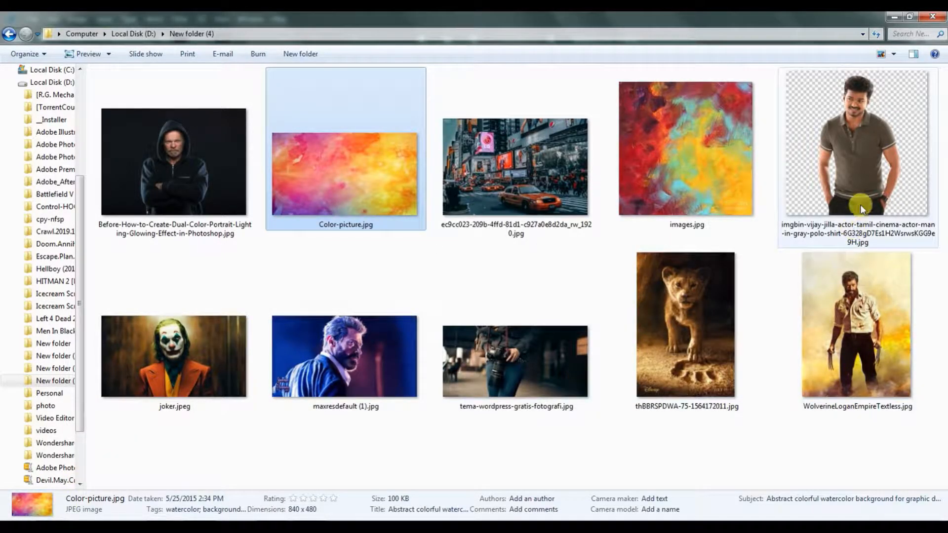
pyautogui.moveTo(862, 210); pyautogui.dragTo(330, 354)
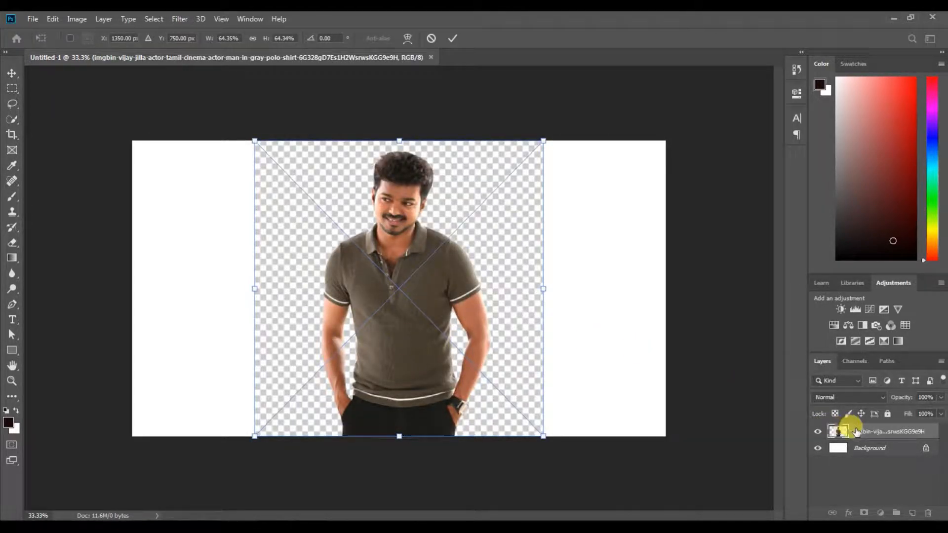
pyautogui.click(736, 402)
pyautogui.rightClick(866, 433)
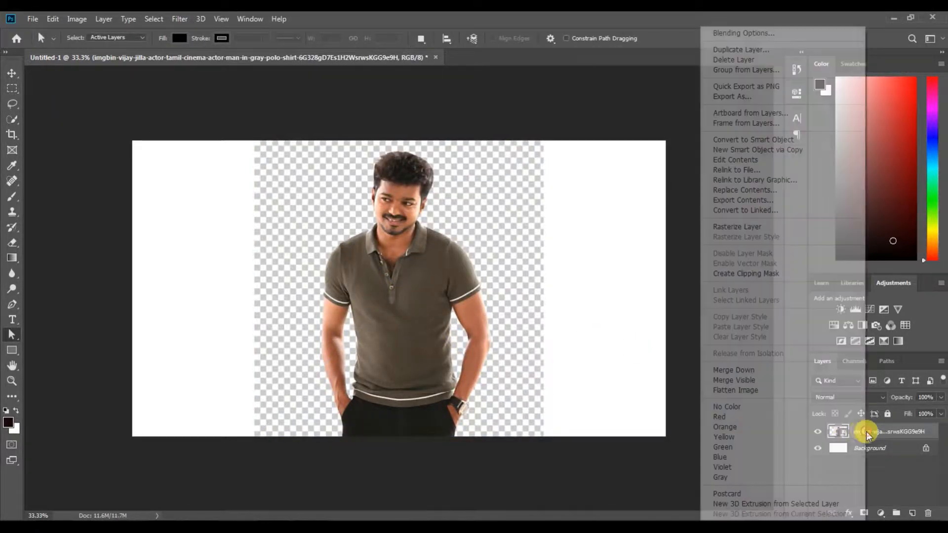
pyautogui.click(803, 228)
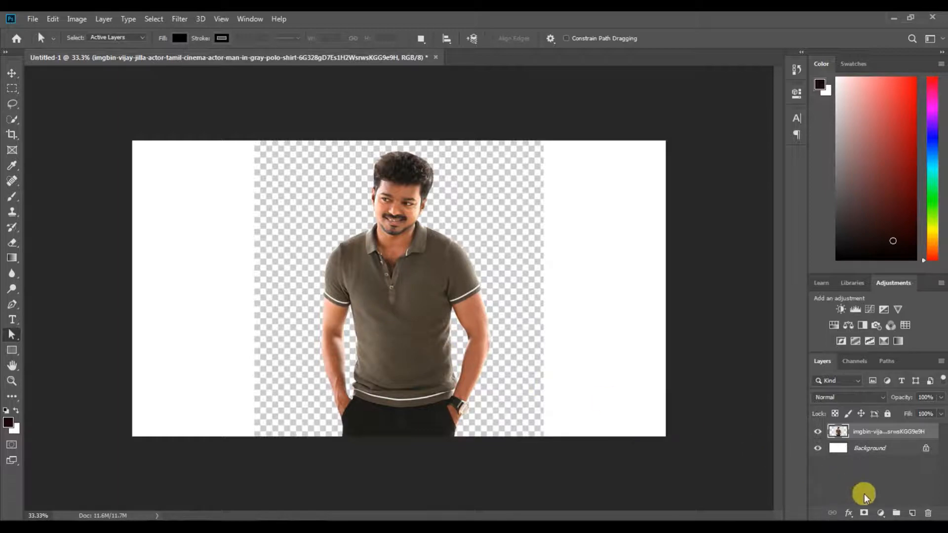
# Step: Add a Threshold adjustment layer above the man's photo with a threshold level of 105
pyautogui.click(881, 513)
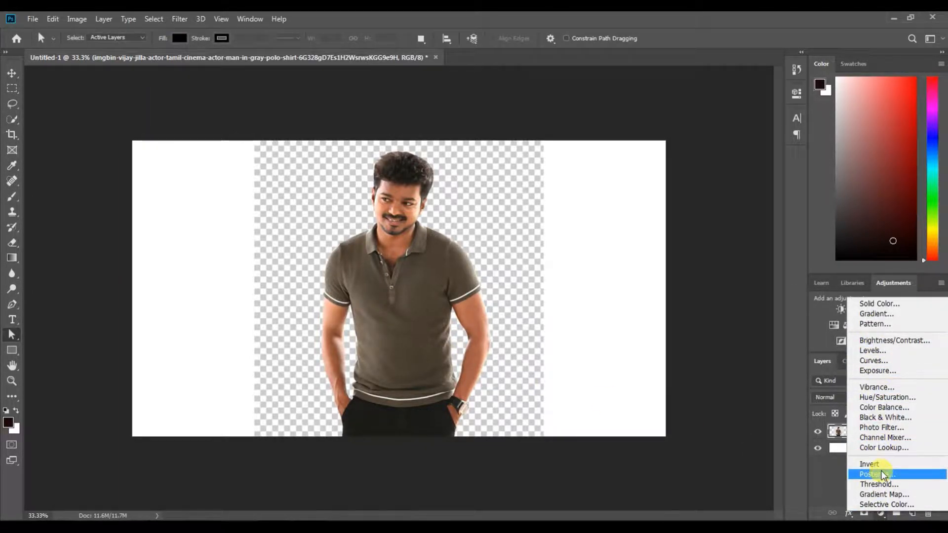
pyautogui.click(879, 485)
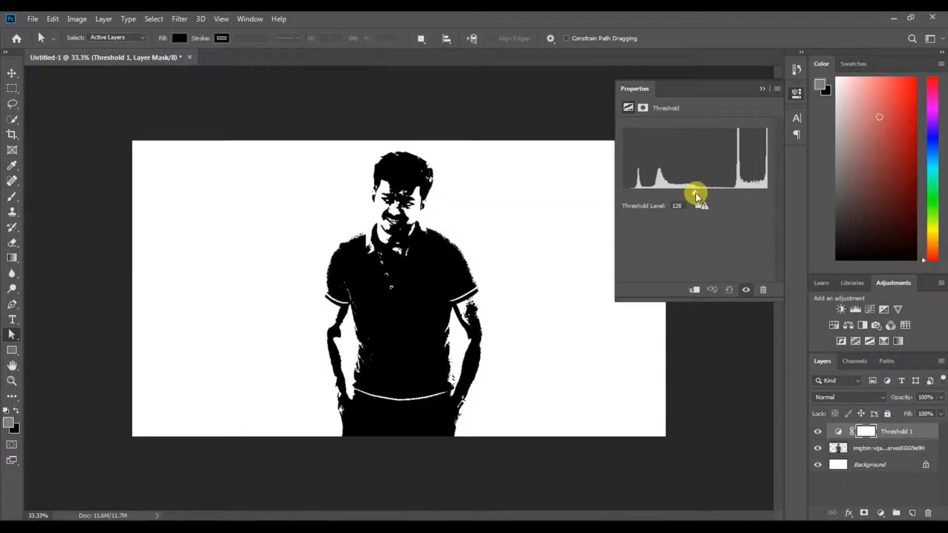
pyautogui.moveTo(696, 197); pyautogui.dragTo(683, 200)
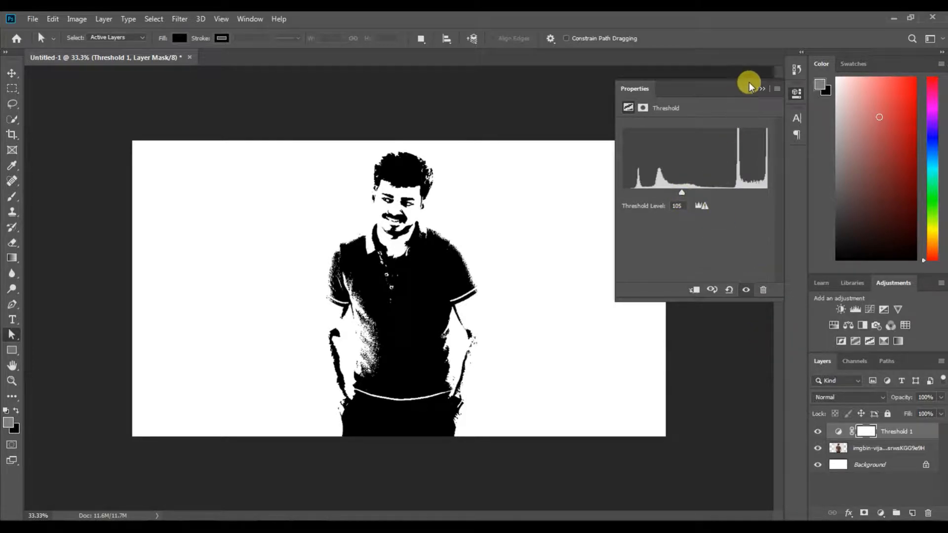
pyautogui.click(763, 91)
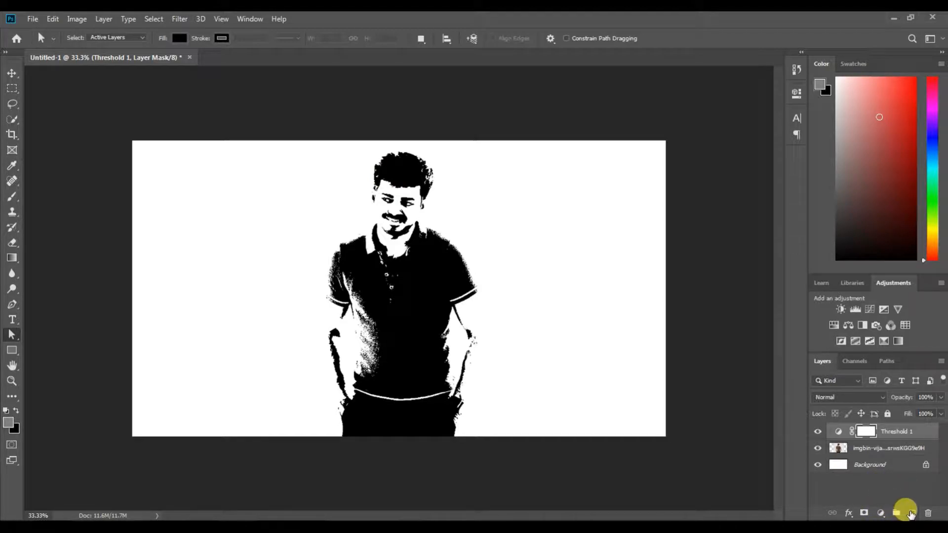
# Step: Add an empty Layer 1 above the Threshold adjustment and delete the surplus Layer 2
pyautogui.doubleClick(911, 513)
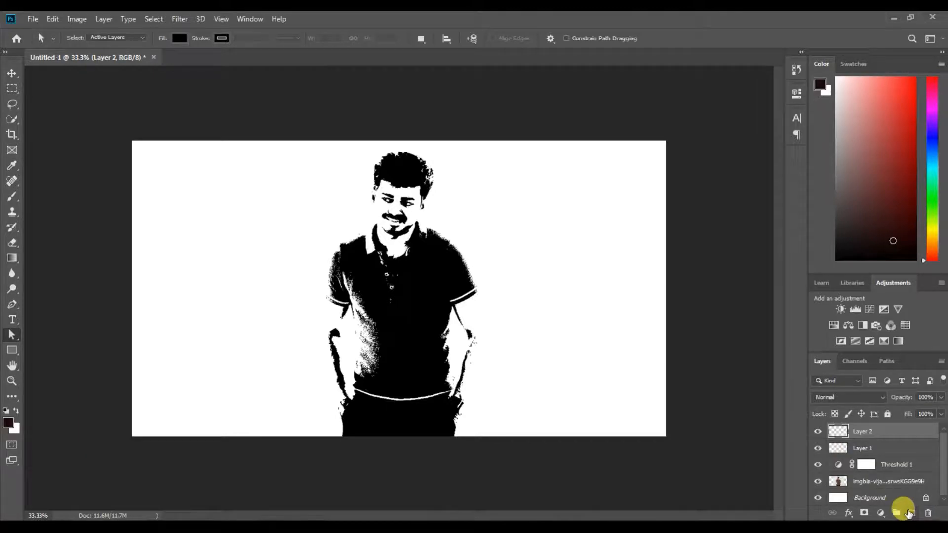
pyautogui.click(927, 513)
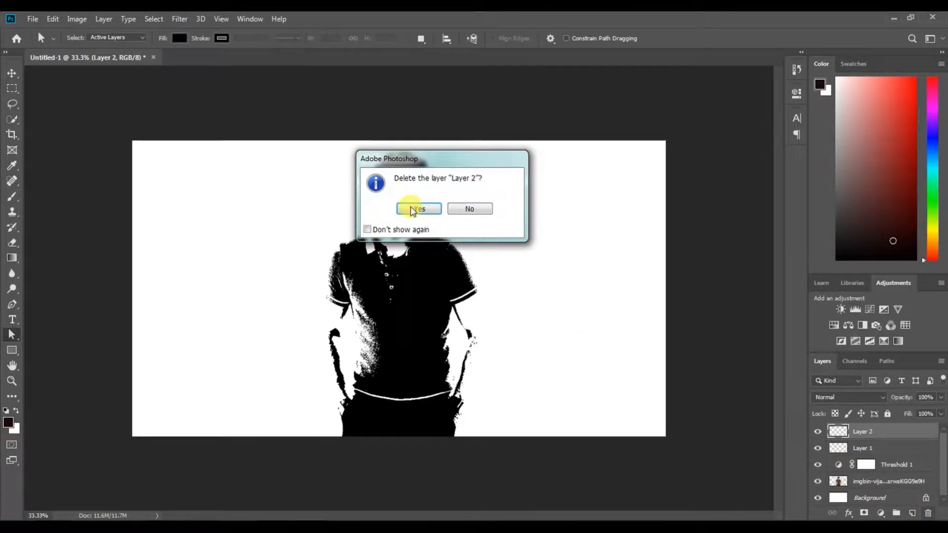
pyautogui.click(412, 209)
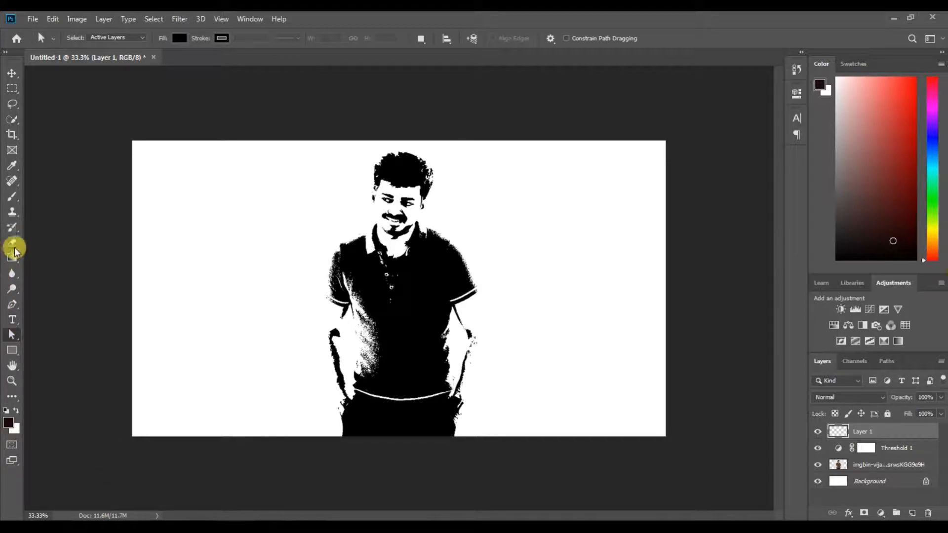
# Step: Add the text VIJAY in 72 pt Algerian beside the man's hand, near the canvas's lower edge
pyautogui.click(13, 320)
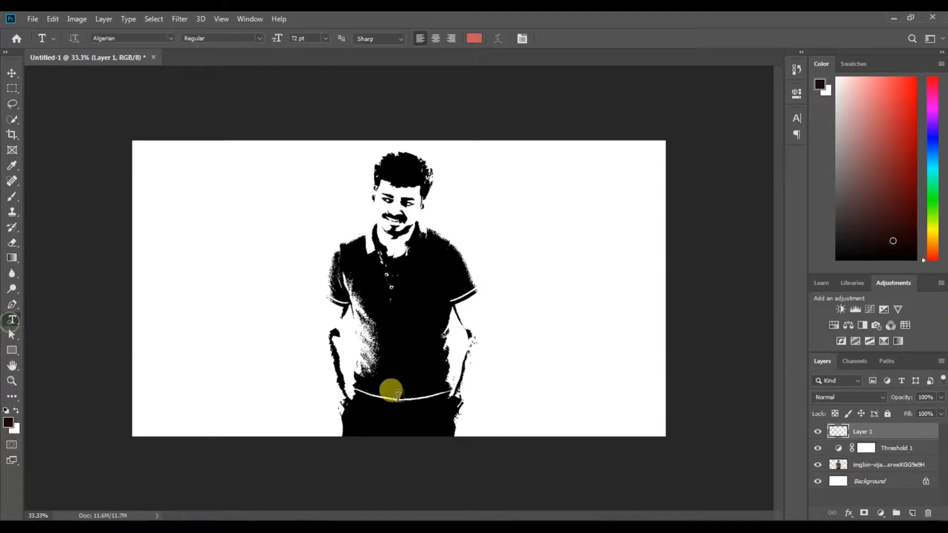
pyautogui.click(487, 401)
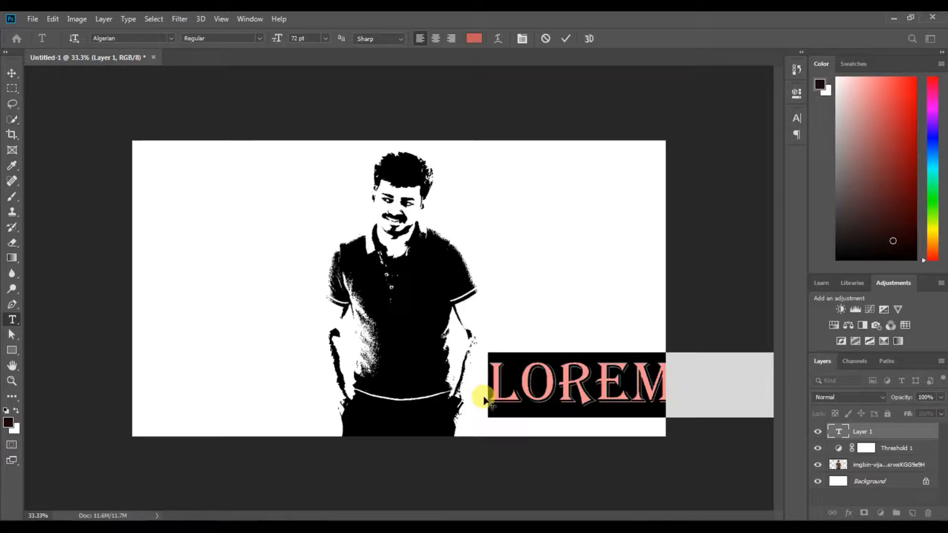
pyautogui.write('VIJ')
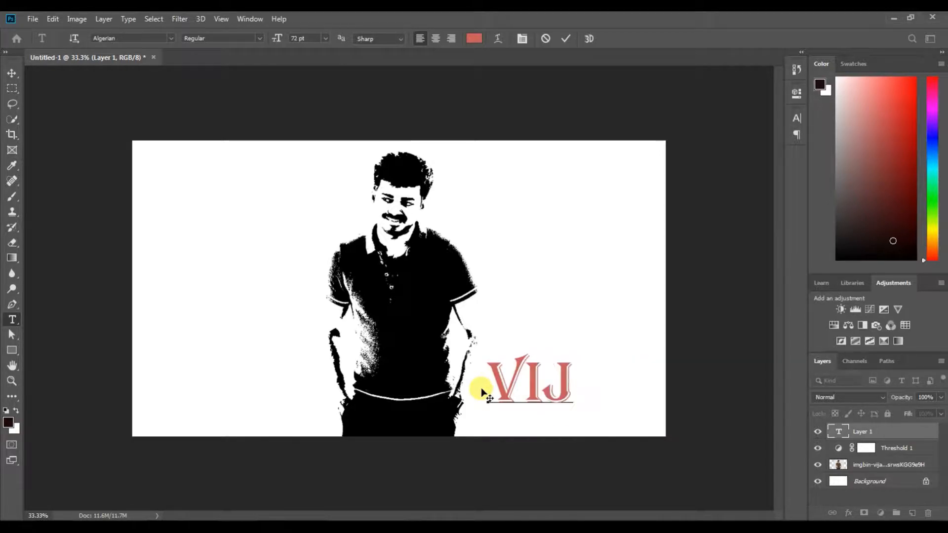
pyautogui.write('AY')
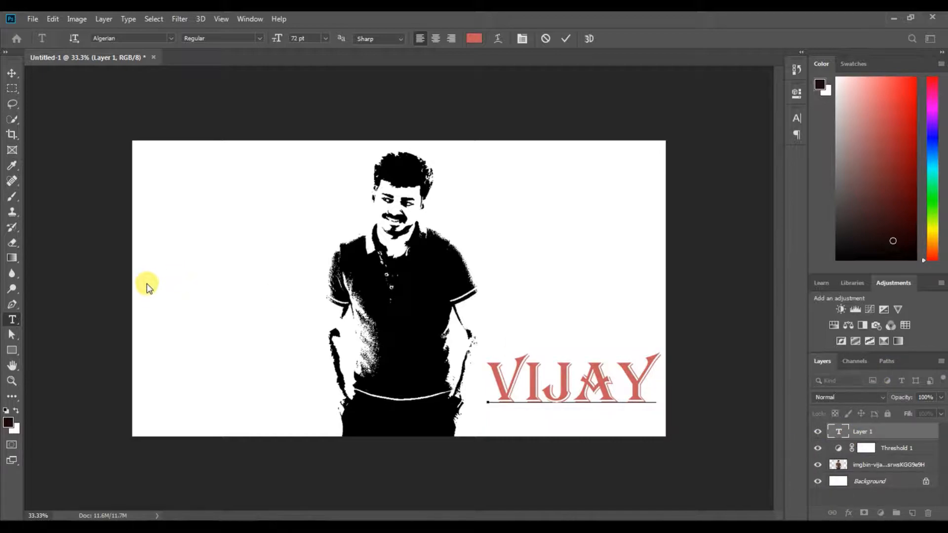
# Step: Move the VIJAY text slightly down and closer to the man's trousers, and commit it
pyautogui.press('ctrl')
pyautogui.hotkey('ctrl', 't')
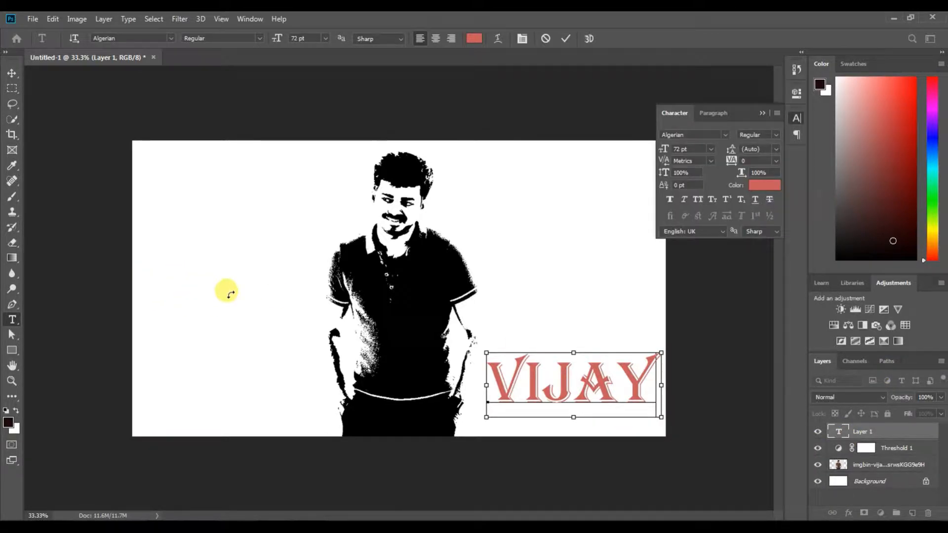
pyautogui.hotkey('ctrl', 't')
pyautogui.moveTo(550, 388); pyautogui.dragTo(527, 410)
pyautogui.hotkey('ctrl', 'Return')
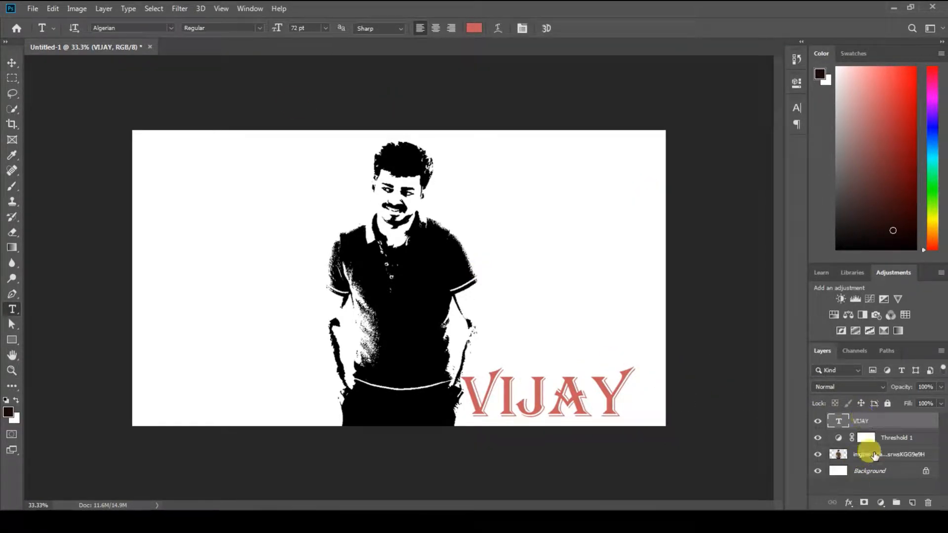
# Step: Add a second Threshold adjustment layer above the VIJAY text with a threshold level of 188
pyautogui.click(879, 504)
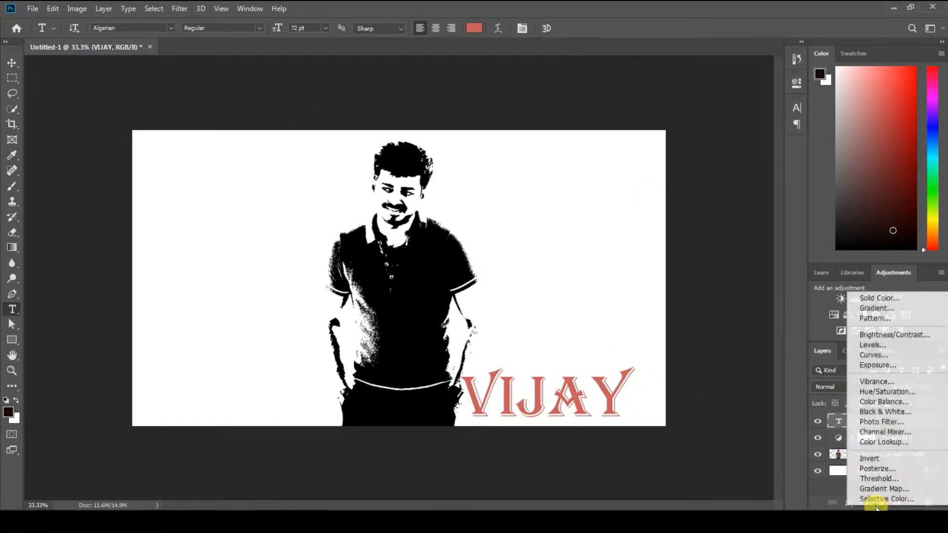
pyautogui.click(877, 477)
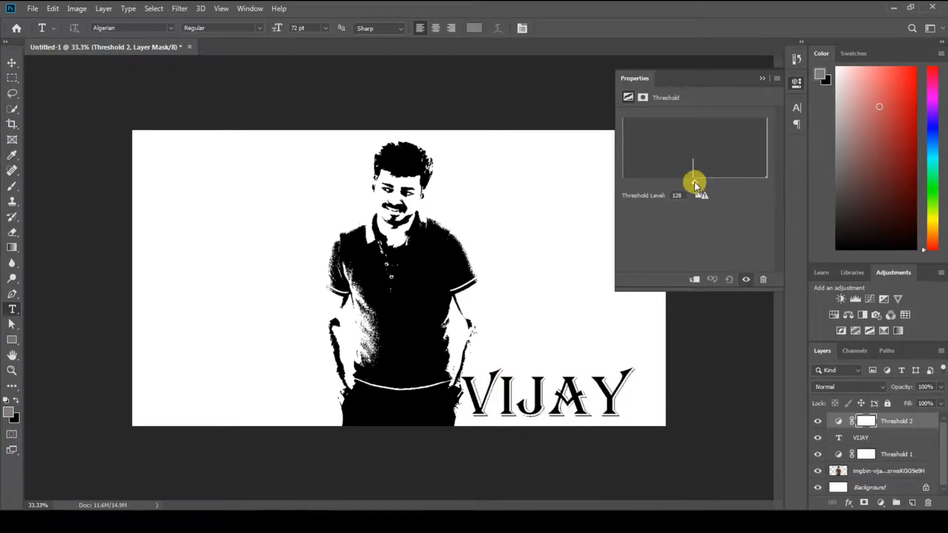
pyautogui.moveTo(694, 182); pyautogui.dragTo(771, 196)
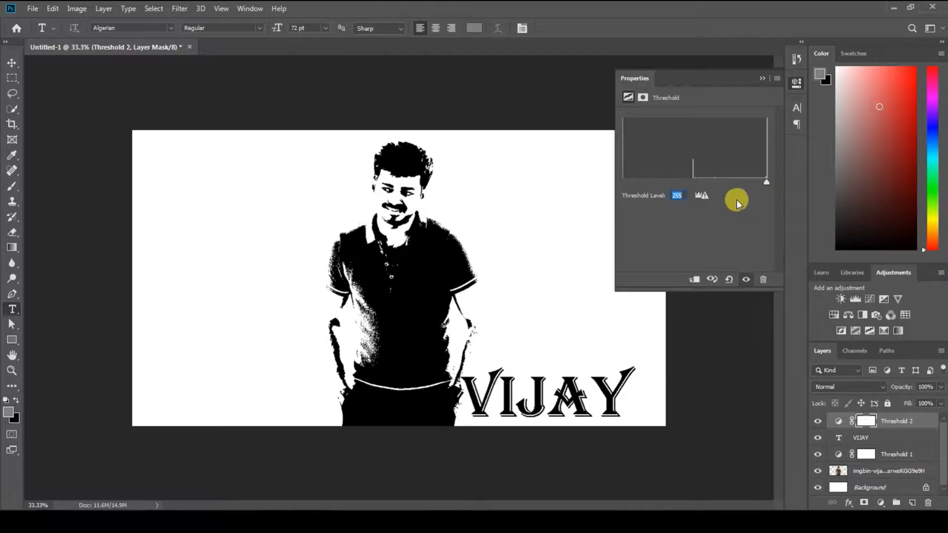
pyautogui.moveTo(733, 180); pyautogui.dragTo(770, 181)
pyautogui.moveTo(762, 184); pyautogui.dragTo(731, 190)
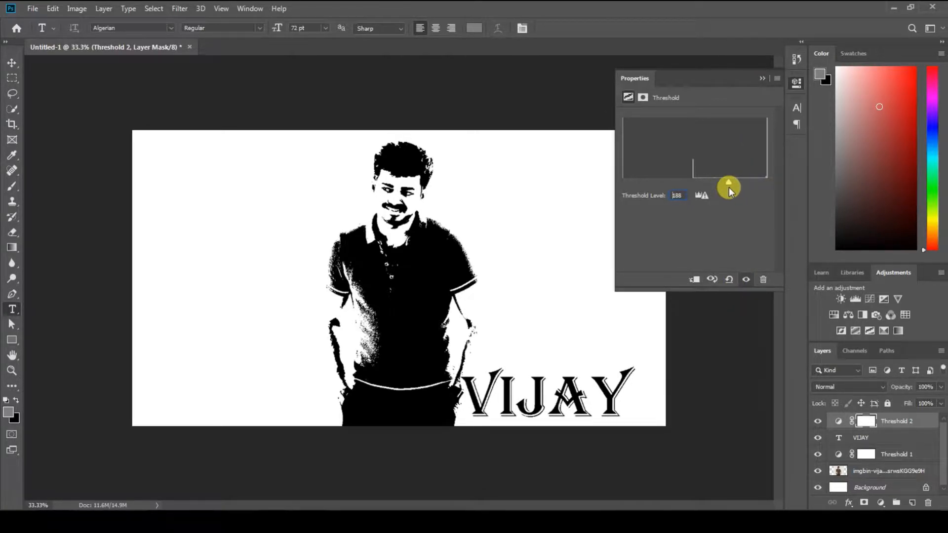
pyautogui.click(761, 75)
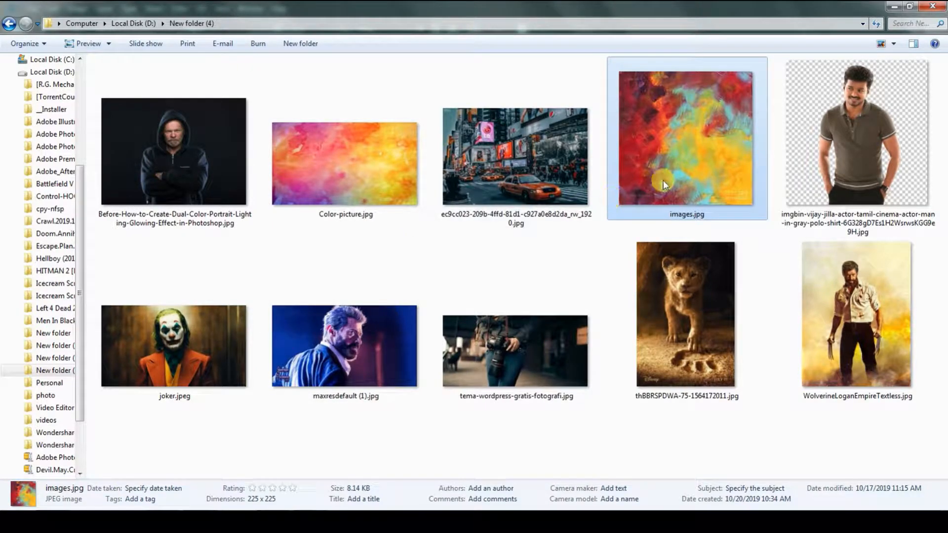
# Step: Place images.jpg from the image folder over the man's body and the text, scaled to about 168%
pyautogui.moveTo(662, 178); pyautogui.dragTo(398, 326)
pyautogui.moveTo(492, 334); pyautogui.dragTo(652, 348)
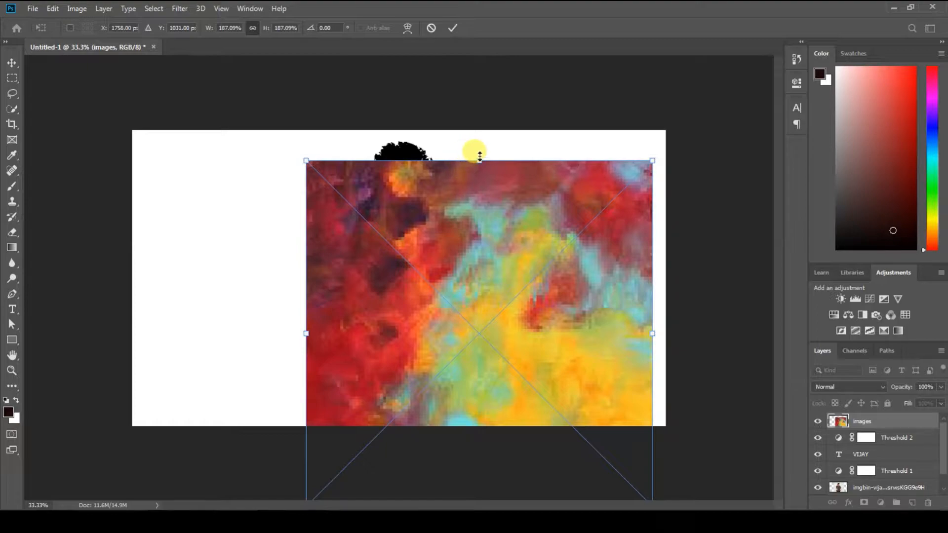
pyautogui.moveTo(479, 156); pyautogui.dragTo(483, 203)
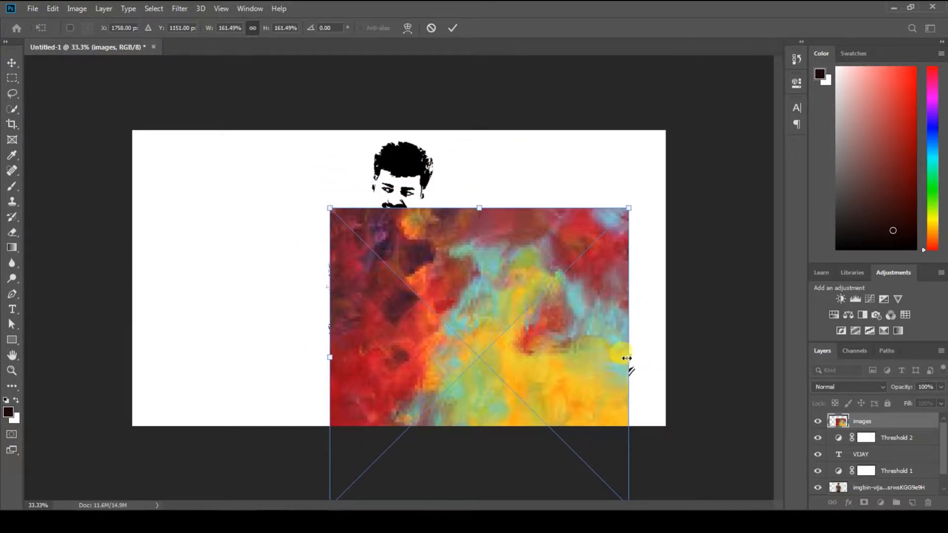
pyautogui.moveTo(627, 360); pyautogui.dragTo(643, 358)
pyautogui.moveTo(482, 289)
pyautogui.mouseDown()
pyautogui.moveTo(461, 300)
pyautogui.moveTo(467, 311)
pyautogui.moveTo(479, 296)
pyautogui.mouseUp()
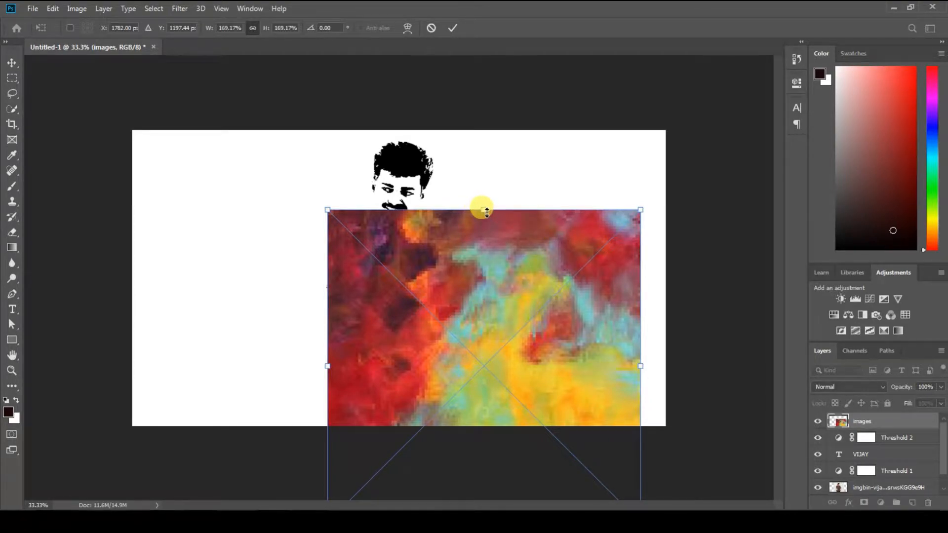
pyautogui.moveTo(486, 212); pyautogui.dragTo(485, 211)
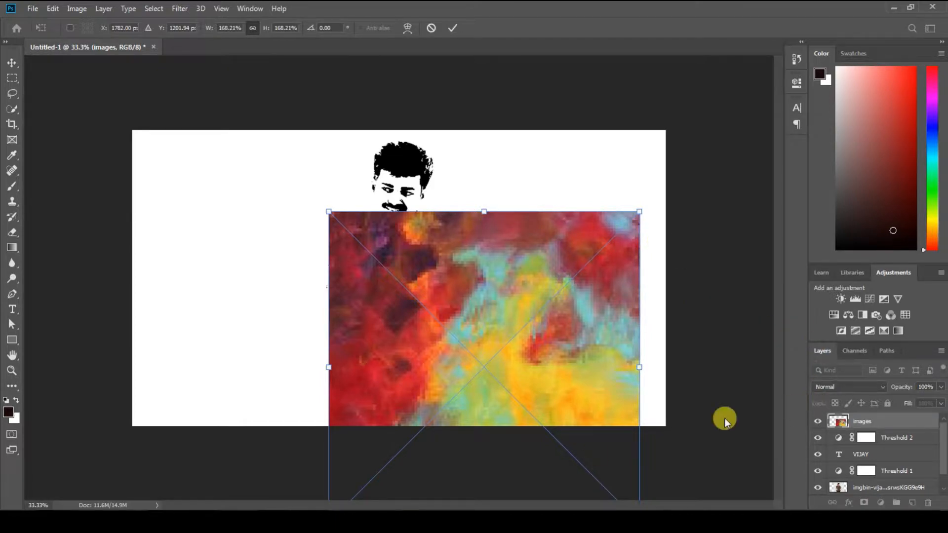
# Step: Commit the placed paint-texture image and rasterize its images layer
pyautogui.press('Return')
pyautogui.press('t')
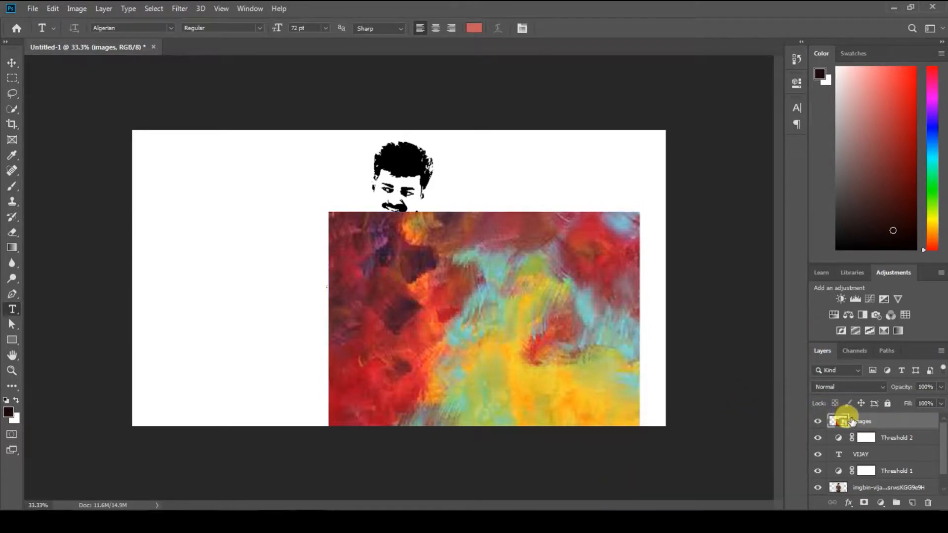
pyautogui.rightClick(850, 421)
pyautogui.click(719, 216)
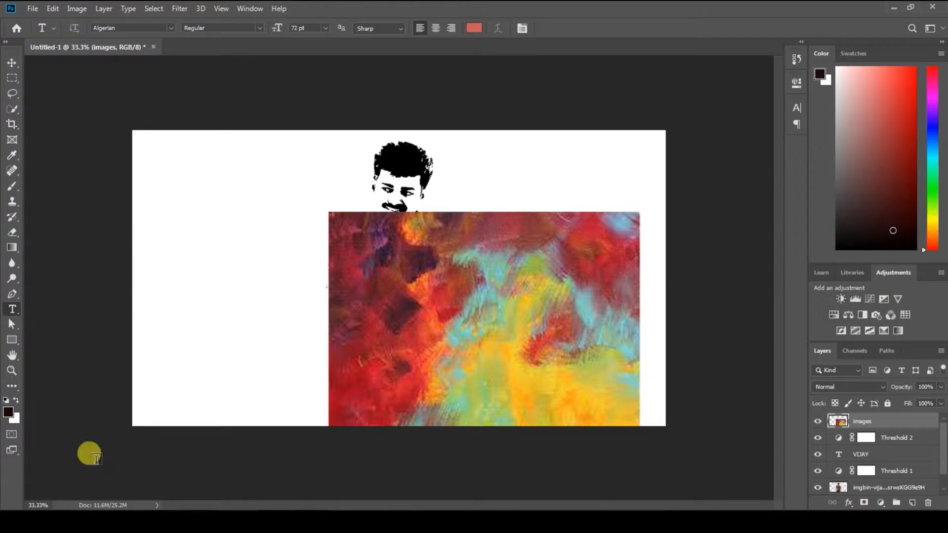
# Step: Place Color-picture.jpg from the image folder over the man's head, directly above the paint texture, scaled to about 78%
pyautogui.click(57, 522)
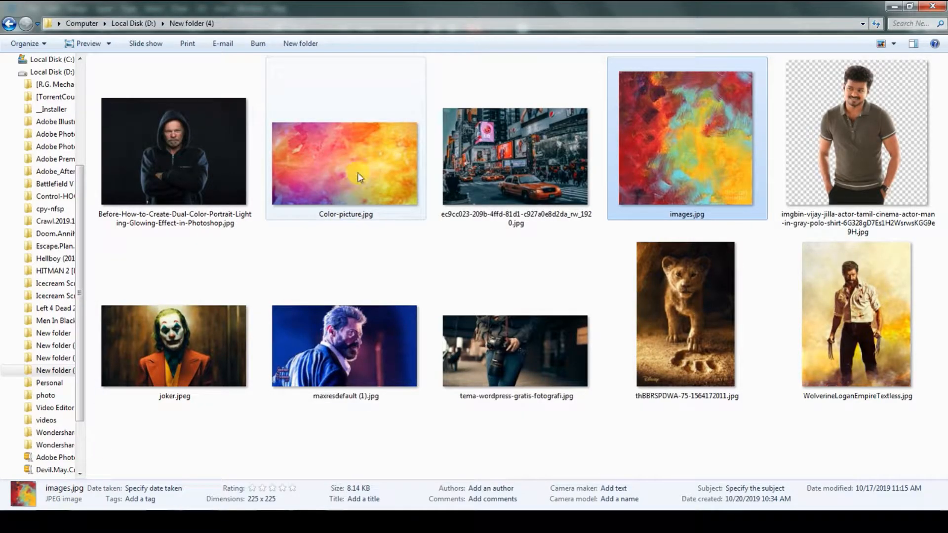
pyautogui.moveTo(353, 177); pyautogui.dragTo(420, 186)
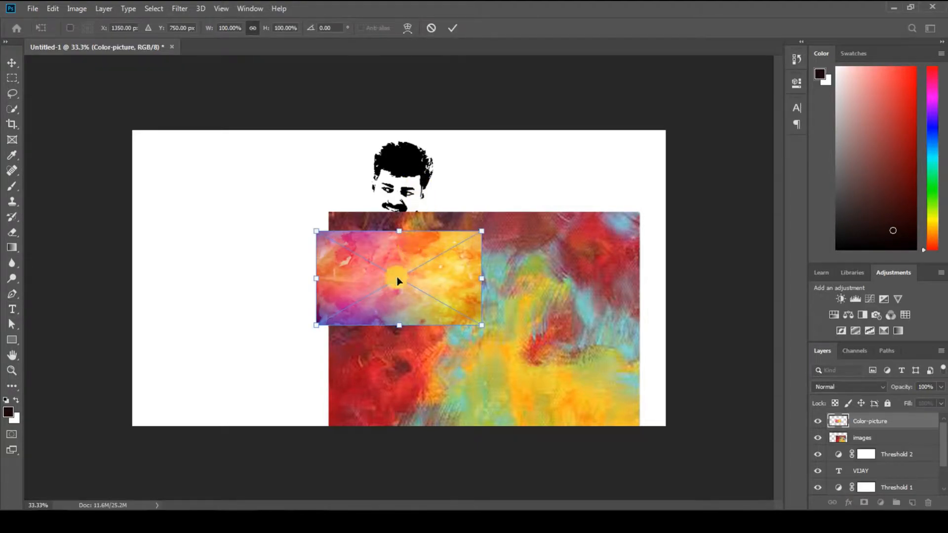
pyautogui.moveTo(395, 279); pyautogui.dragTo(414, 174)
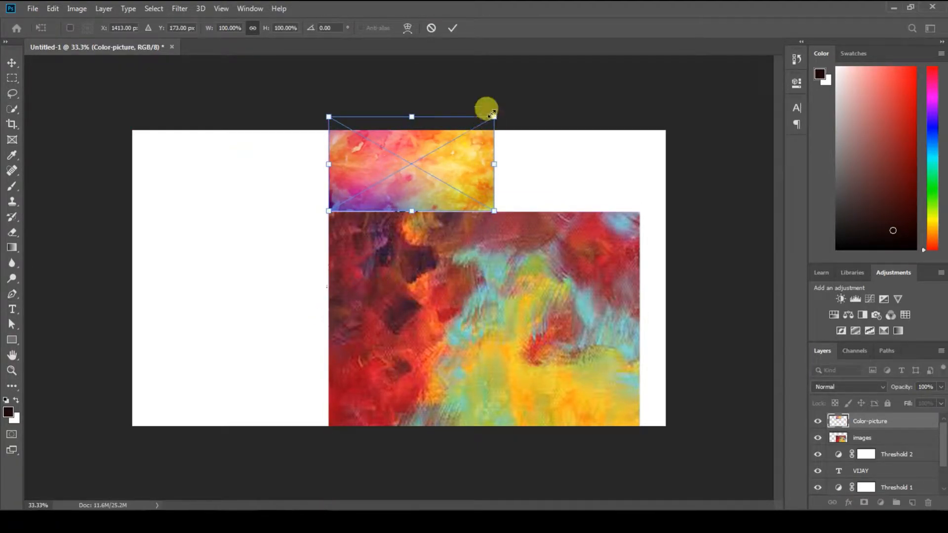
pyautogui.moveTo(493, 116); pyautogui.dragTo(473, 165)
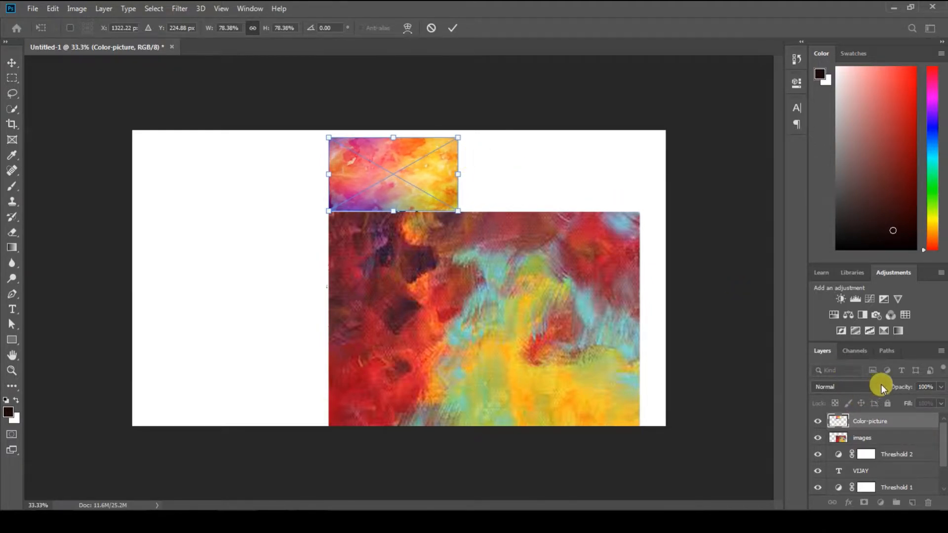
pyautogui.click(736, 398)
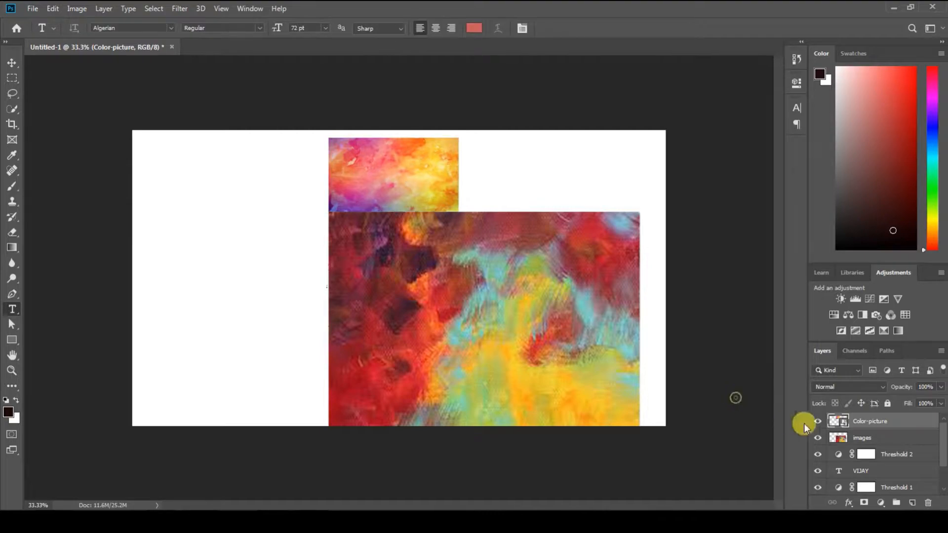
# Step: Rasterize the Color-picture layer and set its blend mode to Screen
pyautogui.rightClick(875, 428)
pyautogui.click(775, 220)
pyautogui.click(881, 387)
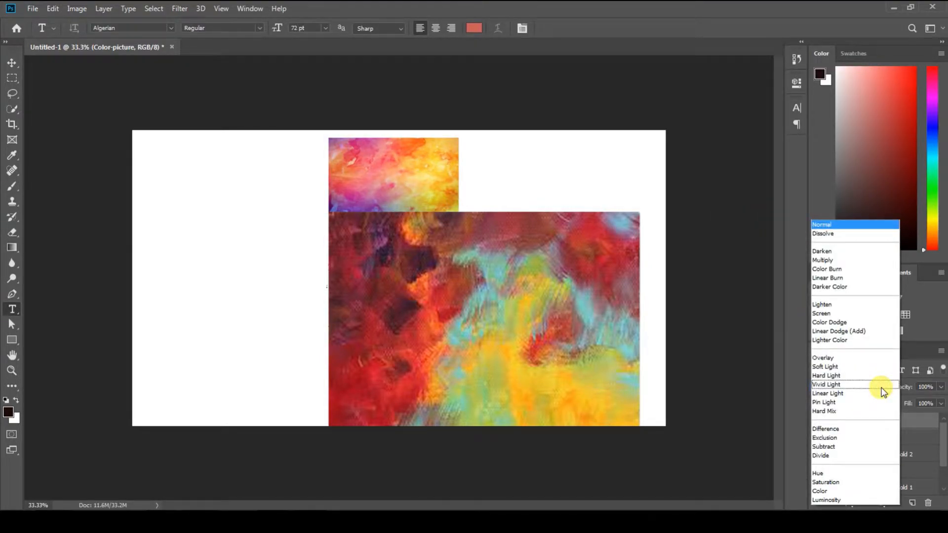
pyautogui.click(855, 313)
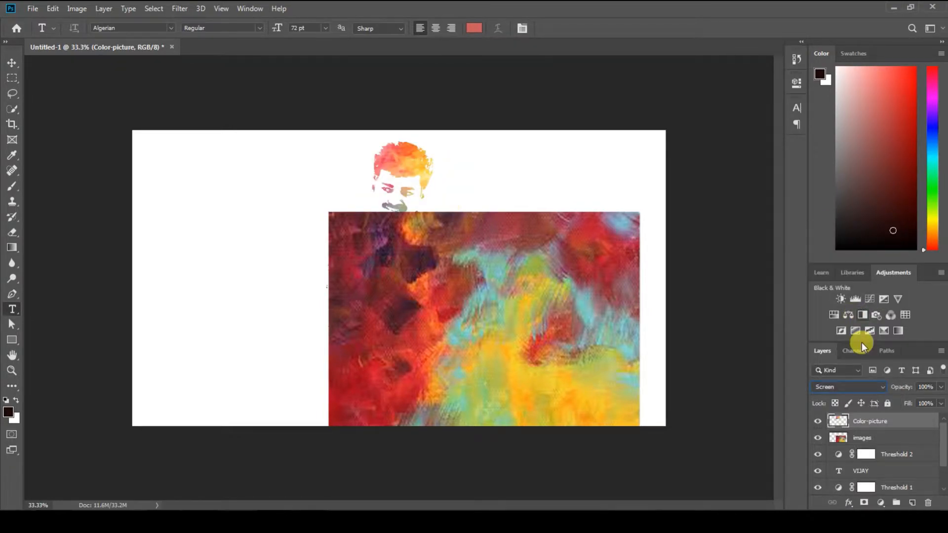
# Step: Set the images paint-texture layer's blend mode to Screen
pyautogui.click(865, 439)
pyautogui.click(883, 383)
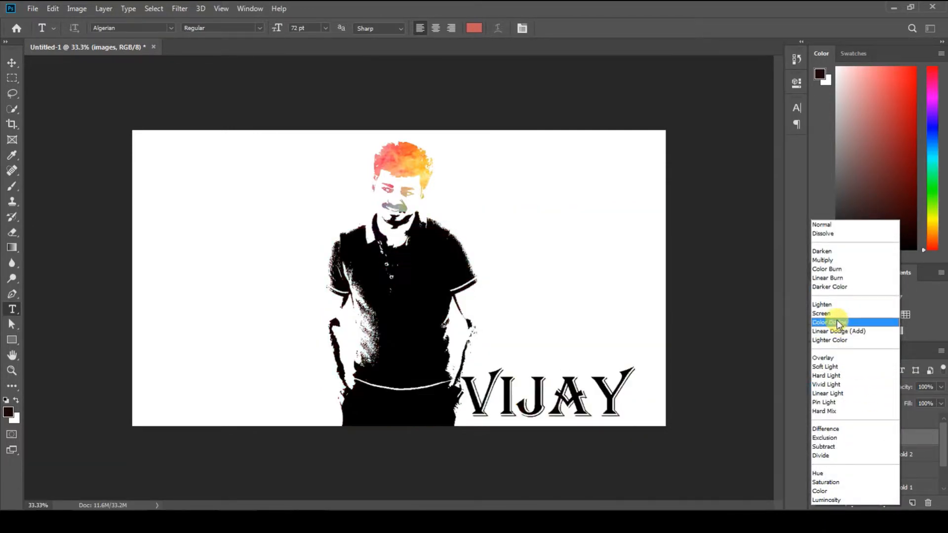
pyautogui.click(831, 313)
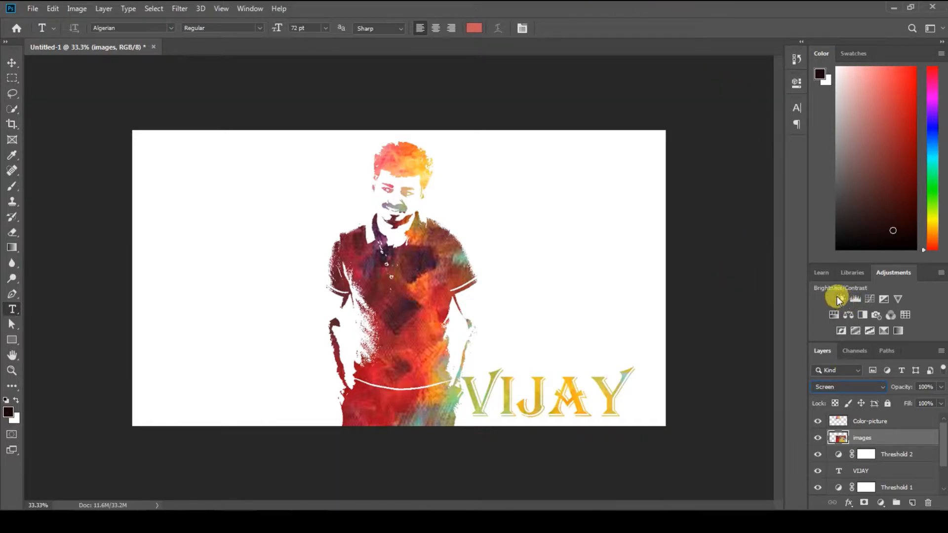
# Step: Add a Brightness/Contrast adjustment layer above the images layer with Contrast set to 100
pyautogui.click(838, 298)
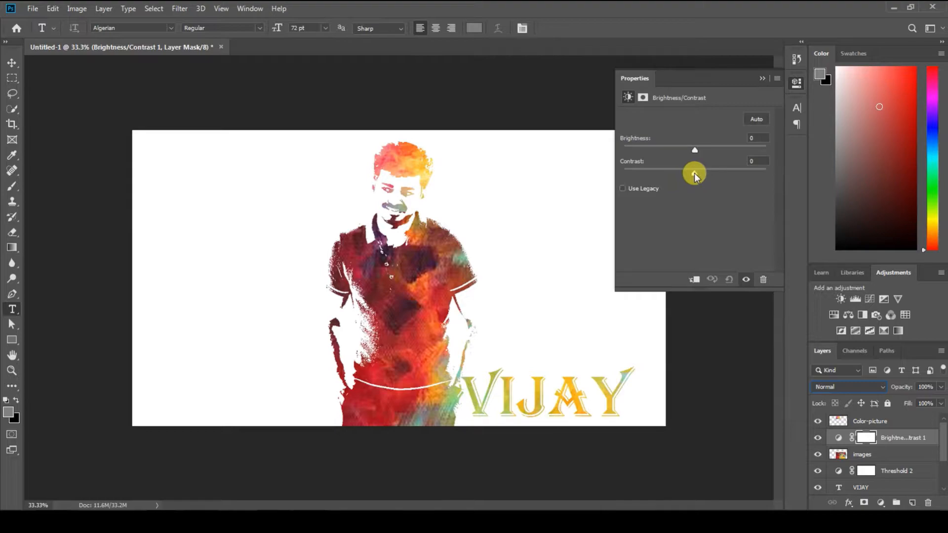
pyautogui.moveTo(694, 169); pyautogui.dragTo(704, 169)
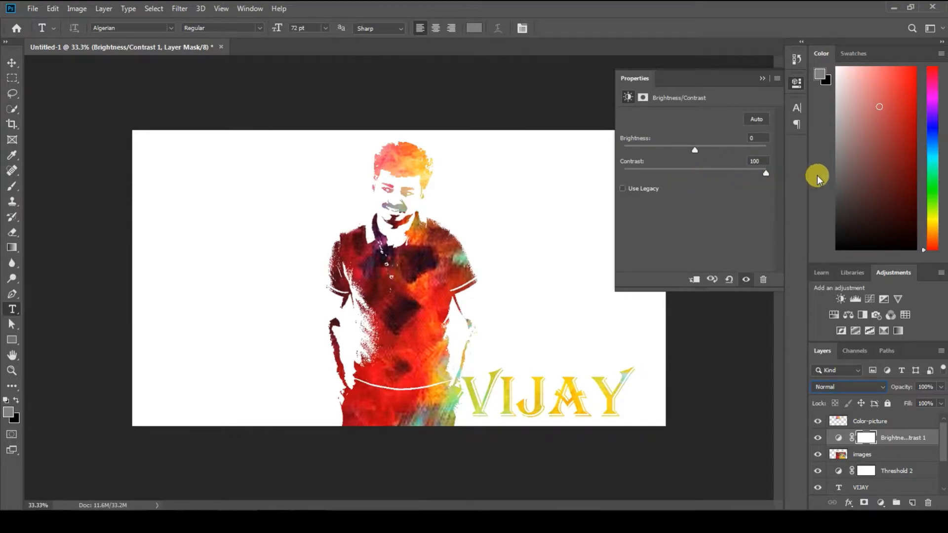
pyautogui.click(763, 81)
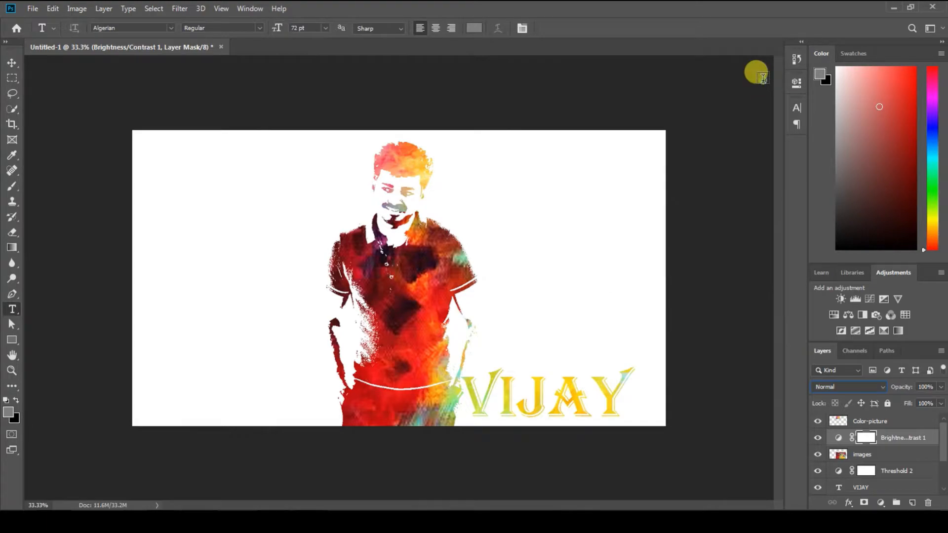
# Step: Shift the images paint texture slightly left and up over the man's body with Free Transform
pyautogui.click(856, 456)
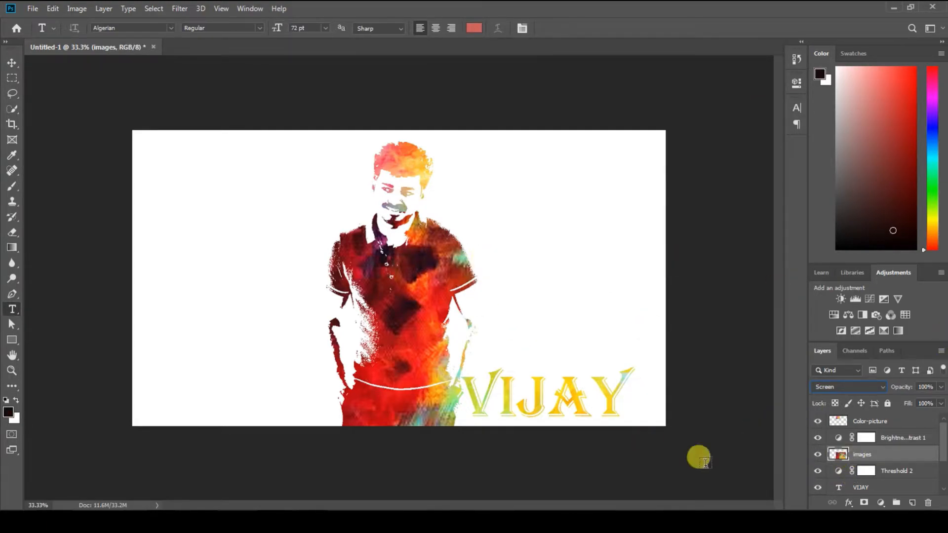
pyautogui.hotkey('ctrl', 'y')
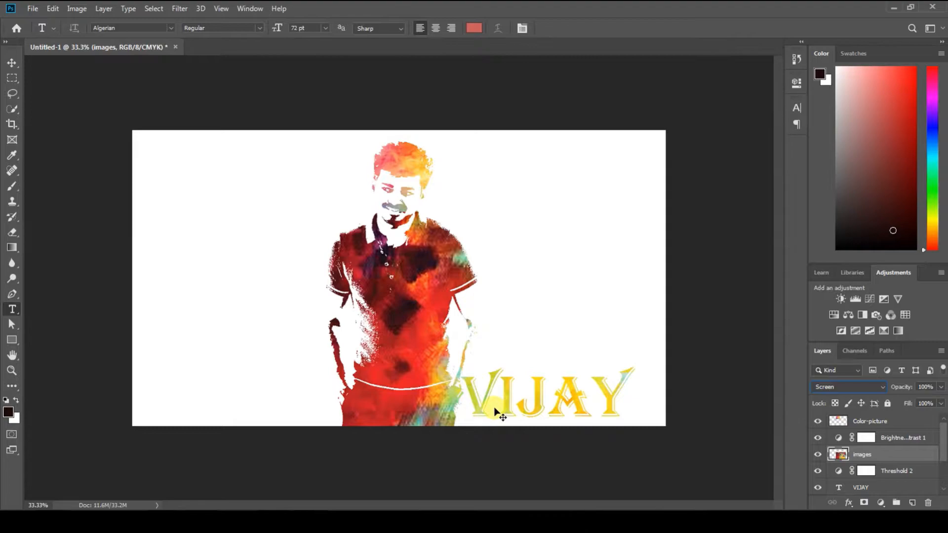
pyautogui.hotkey('ctrl', 't')
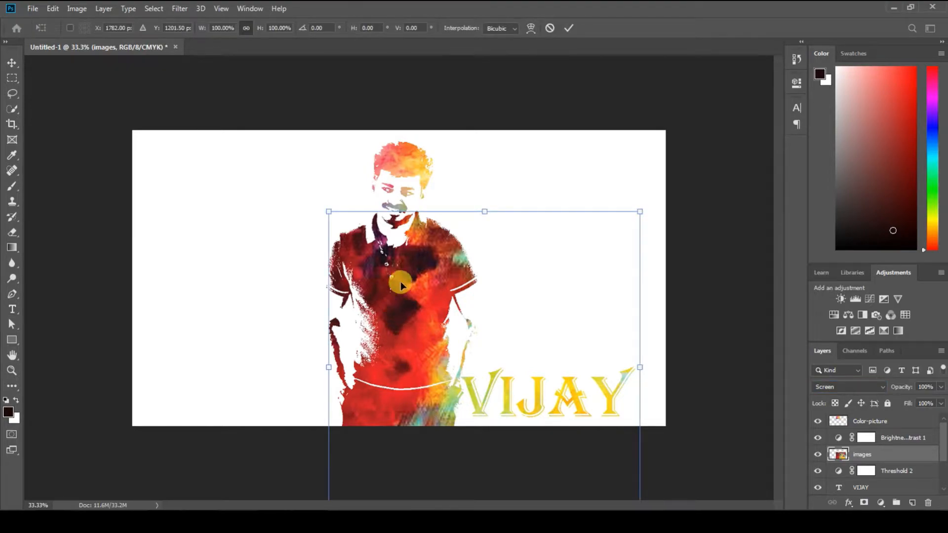
pyautogui.moveTo(408, 277)
pyautogui.mouseDown()
pyautogui.moveTo(411, 286)
pyautogui.moveTo(420, 263)
pyautogui.moveTo(398, 265)
pyautogui.mouseUp()
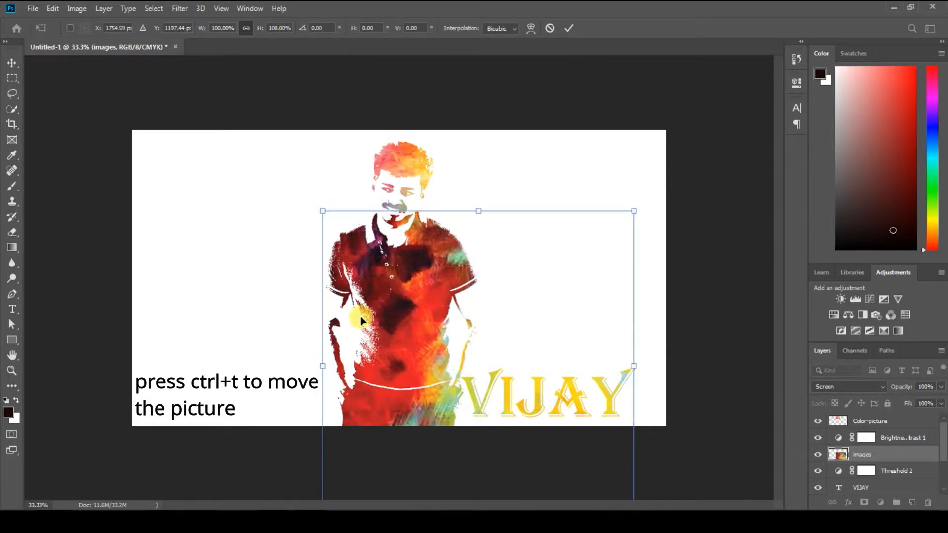
pyautogui.press('Return')
pyautogui.press('t')
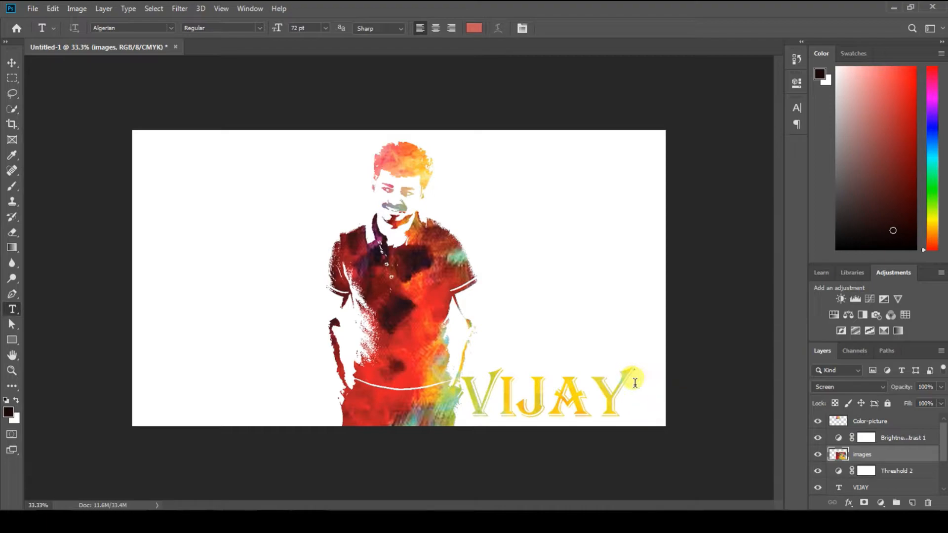
pyautogui.moveTo(634, 385); pyautogui.dragTo(667, 388)
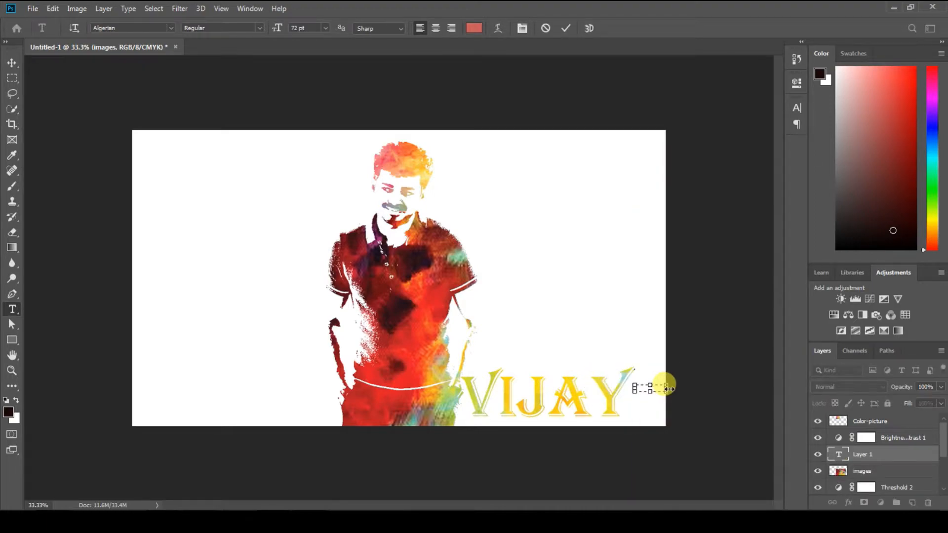
pyautogui.moveTo(905, 457); pyautogui.dragTo(877, 462)
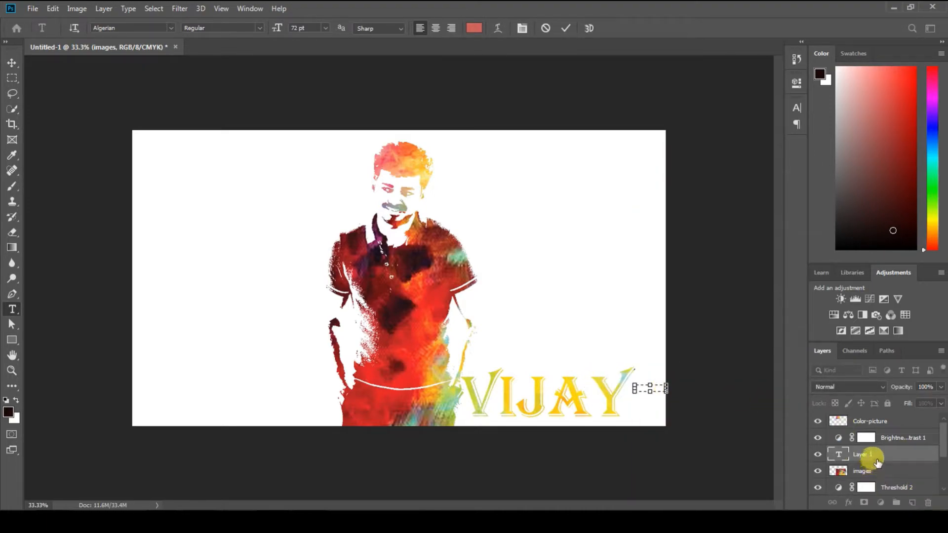
pyautogui.click(566, 391)
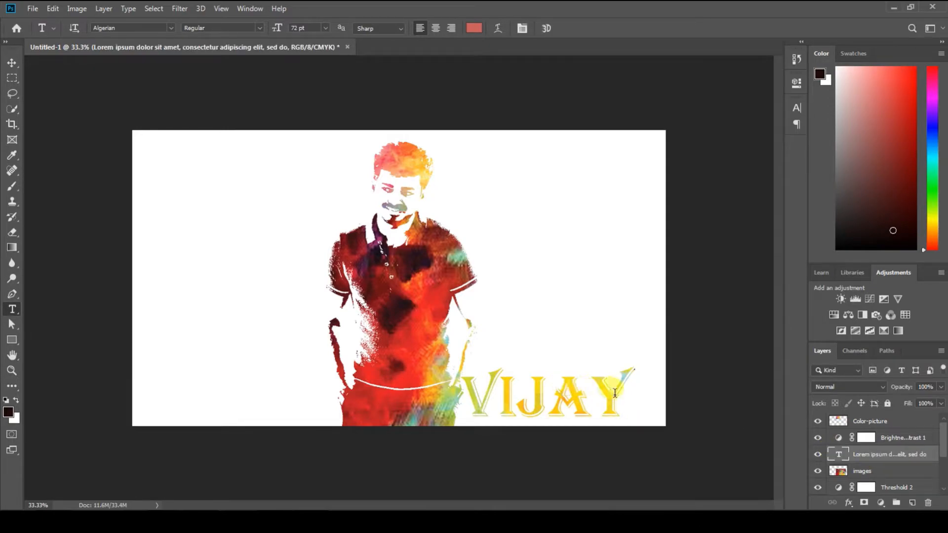
# Step: Shrink the name text to about 58.27 pt and position it close beside the man's hip
pyautogui.moveTo(614, 392); pyautogui.dragTo(451, 405)
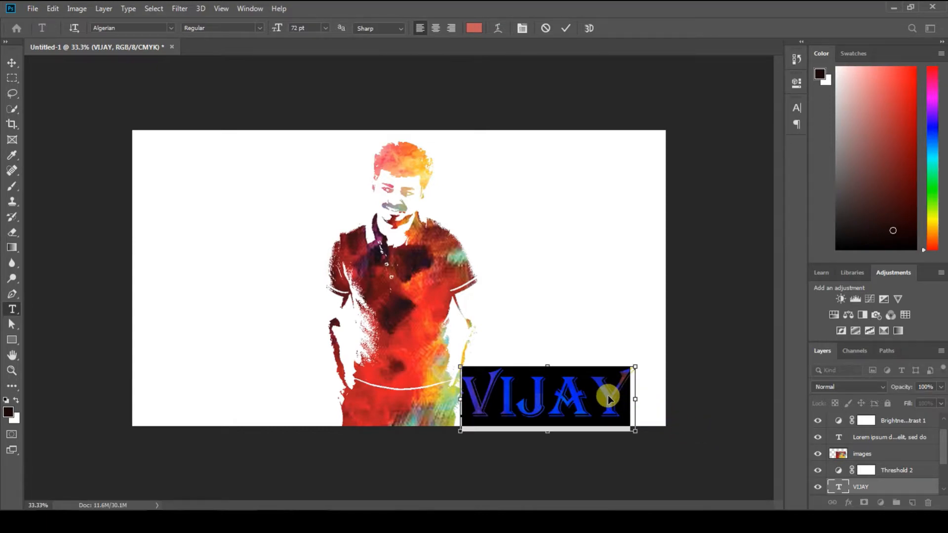
pyautogui.moveTo(611, 398); pyautogui.dragTo(608, 396)
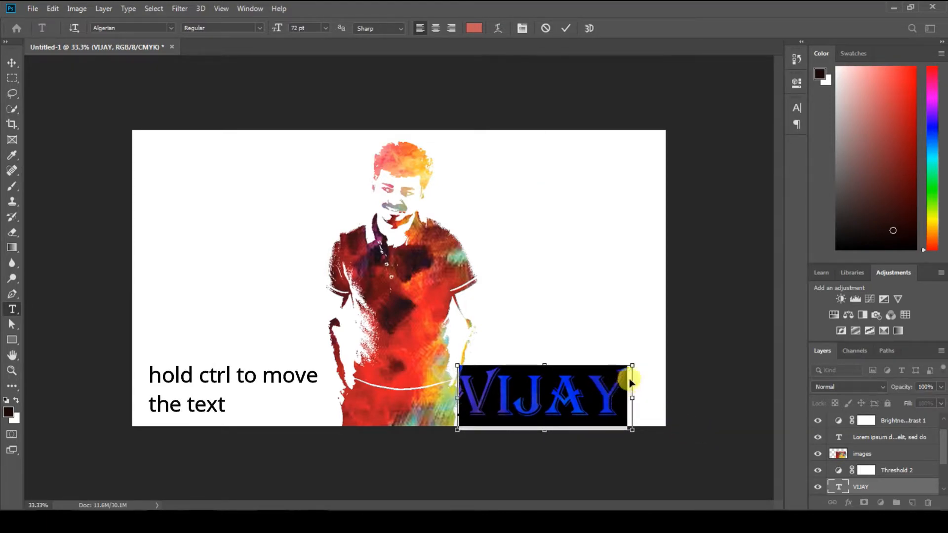
pyautogui.moveTo(632, 366); pyautogui.dragTo(599, 378)
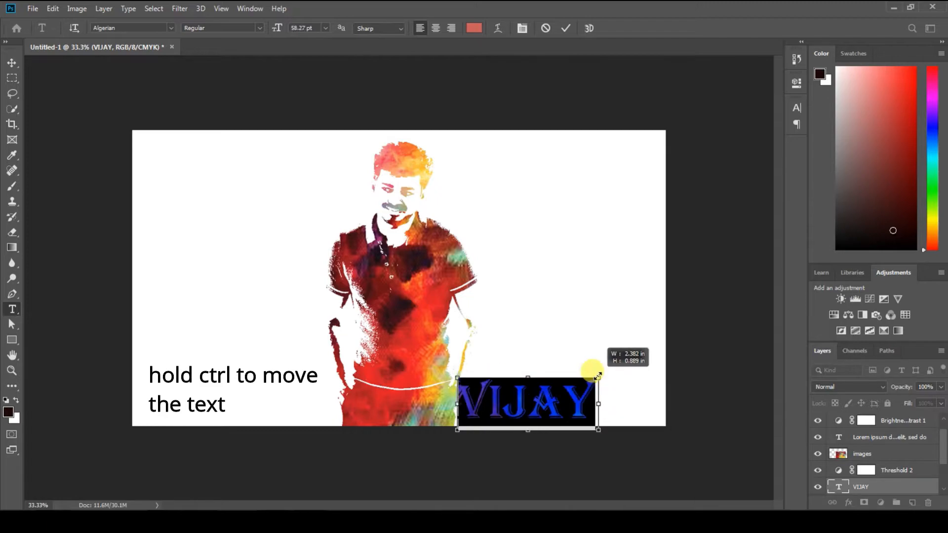
pyautogui.moveTo(545, 407); pyautogui.dragTo(545, 400)
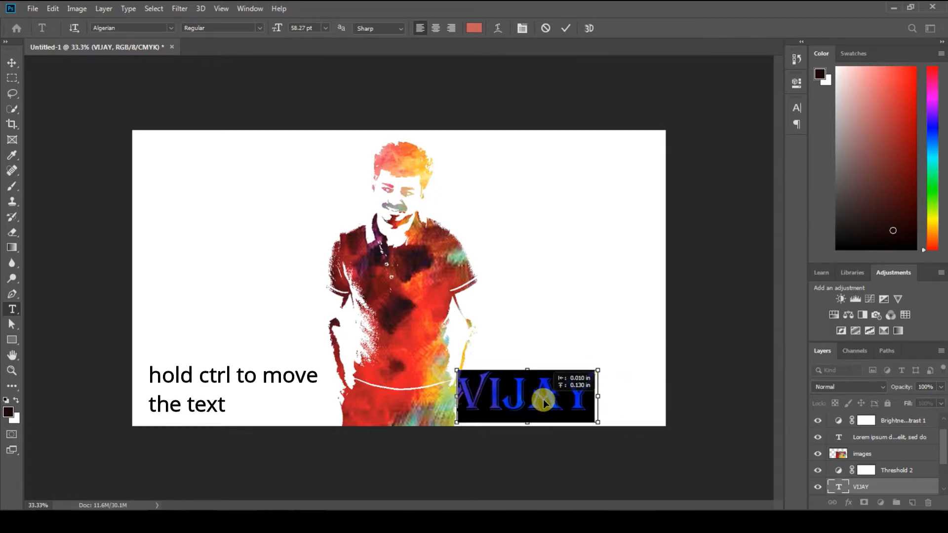
pyautogui.click(707, 412)
# Step: Delete the stray Lorem ipsum text layer above the images layer
pyautogui.click(879, 447)
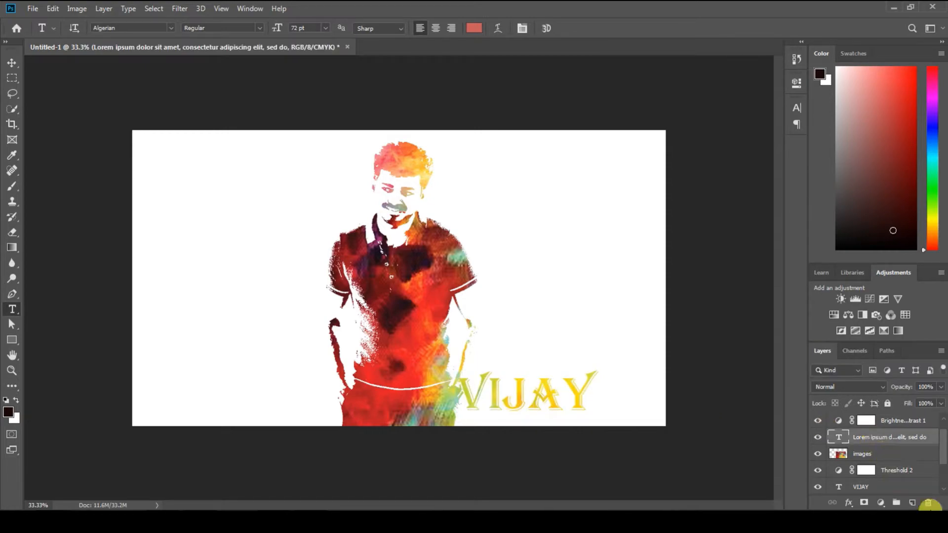
pyautogui.click(928, 502)
pyautogui.click(426, 197)
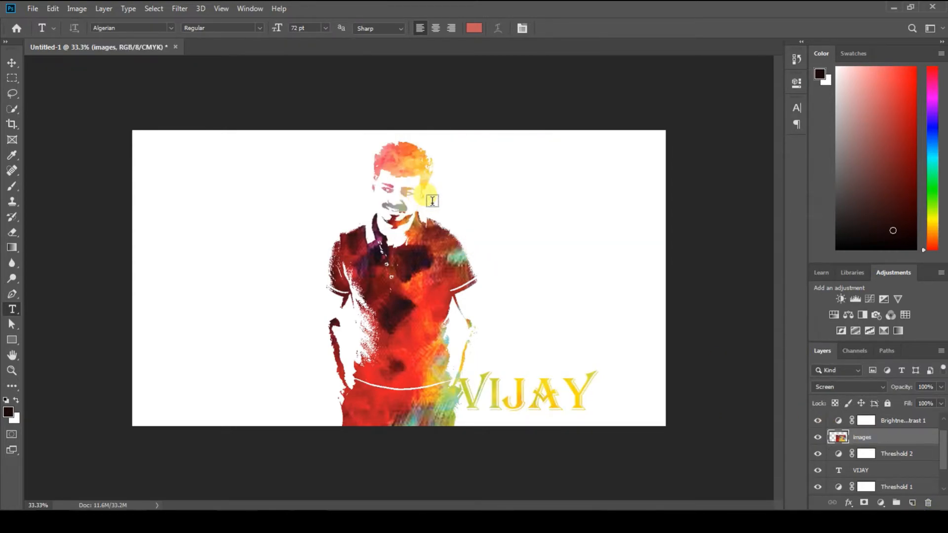
# Step: Scale the images paint texture to about 88% and move it up to cover the man's neck, body and the name text
pyautogui.hotkey('ctrl', 't')
pyautogui.moveTo(633, 367); pyautogui.dragTo(597, 378)
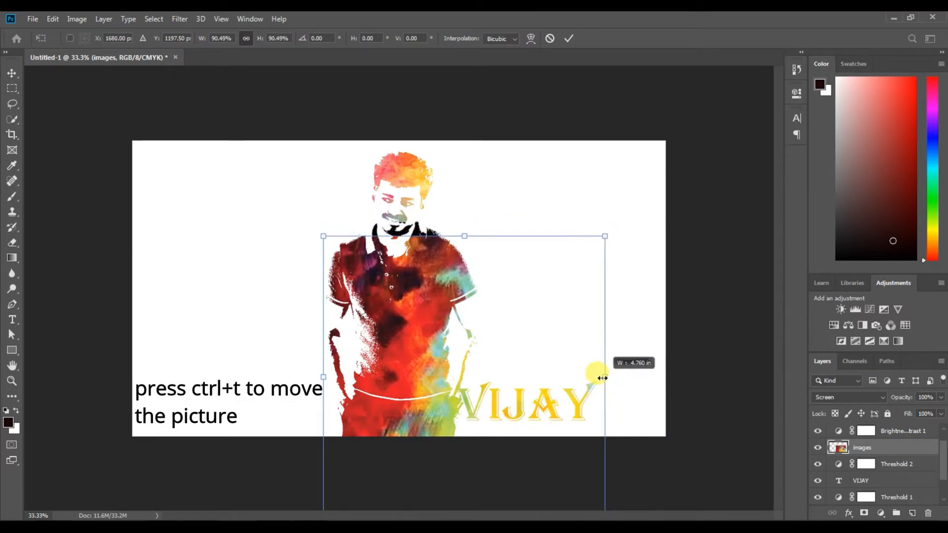
pyautogui.moveTo(366, 346)
pyautogui.mouseDown()
pyautogui.moveTo(367, 326)
pyautogui.moveTo(367, 336)
pyautogui.mouseUp()
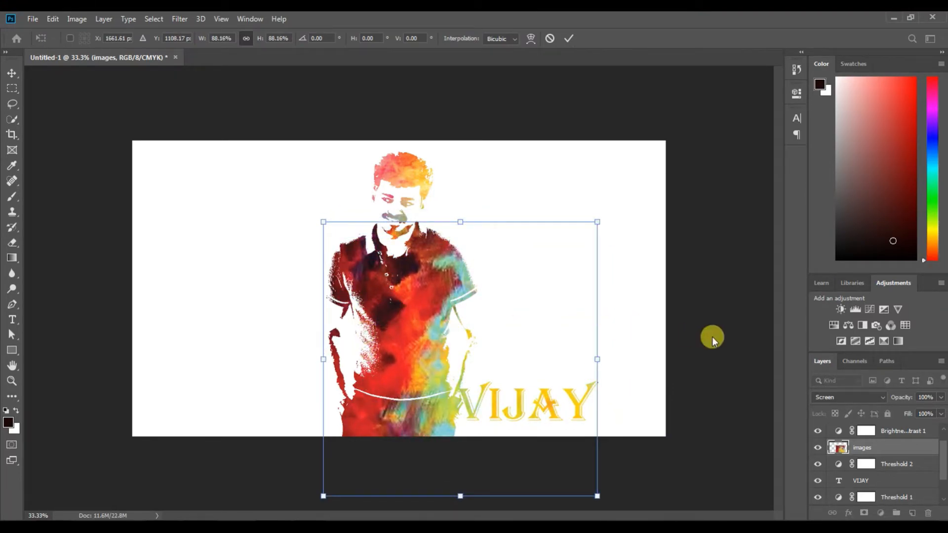
pyautogui.press('Return')
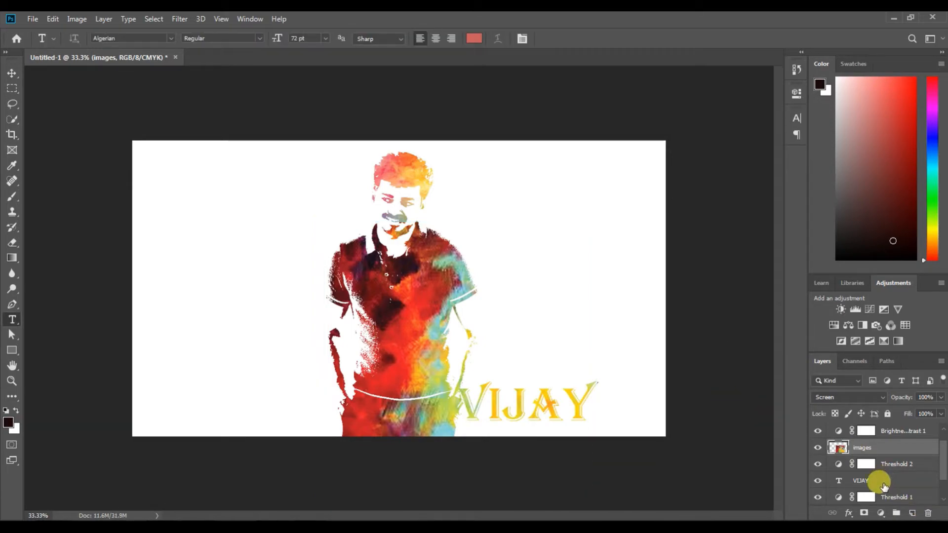
# Step: Resize the name text to about 57.56 pt and move it down to the canvas's lower edge beside the man
pyautogui.doubleClick(883, 484)
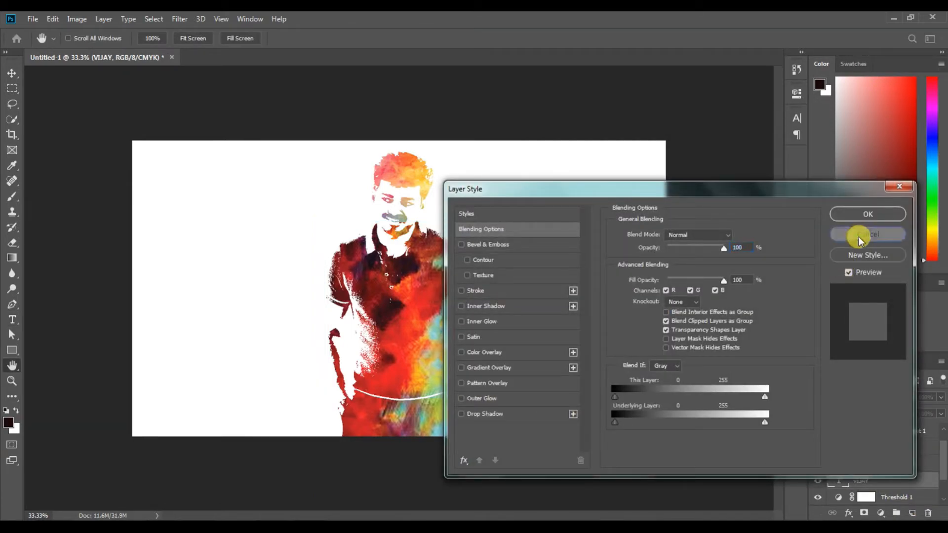
pyautogui.click(859, 241)
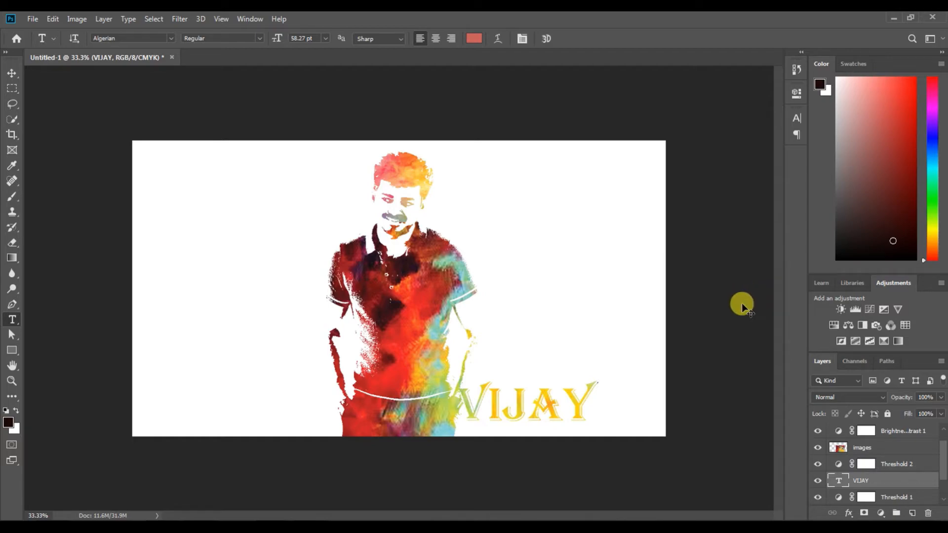
pyautogui.hotkey('ctrl', 't')
pyautogui.moveTo(527, 437); pyautogui.dragTo(548, 422)
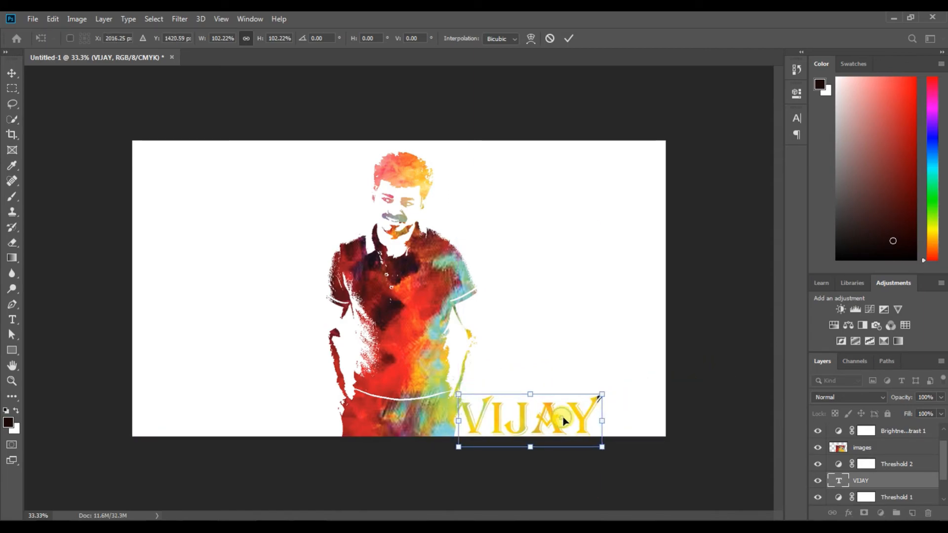
pyautogui.moveTo(599, 424); pyautogui.dragTo(596, 423)
pyautogui.press('Return')
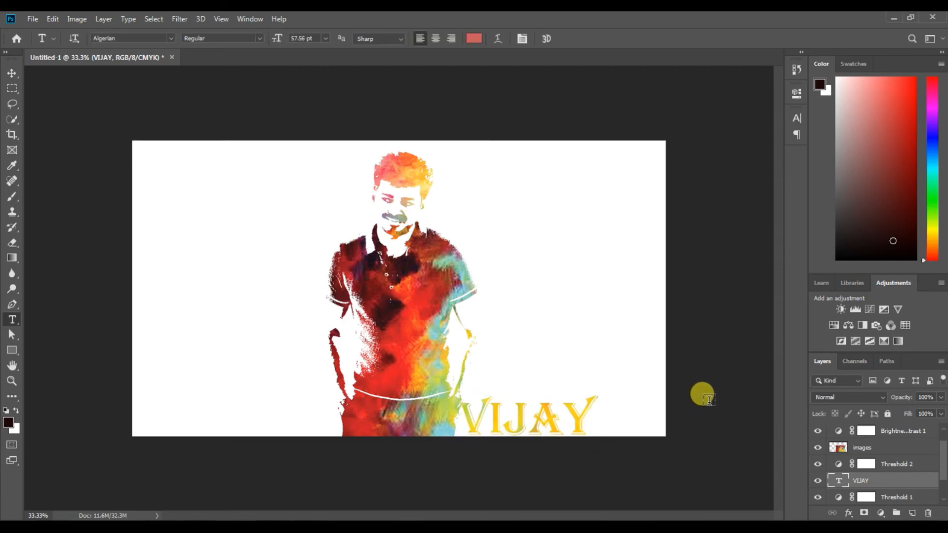